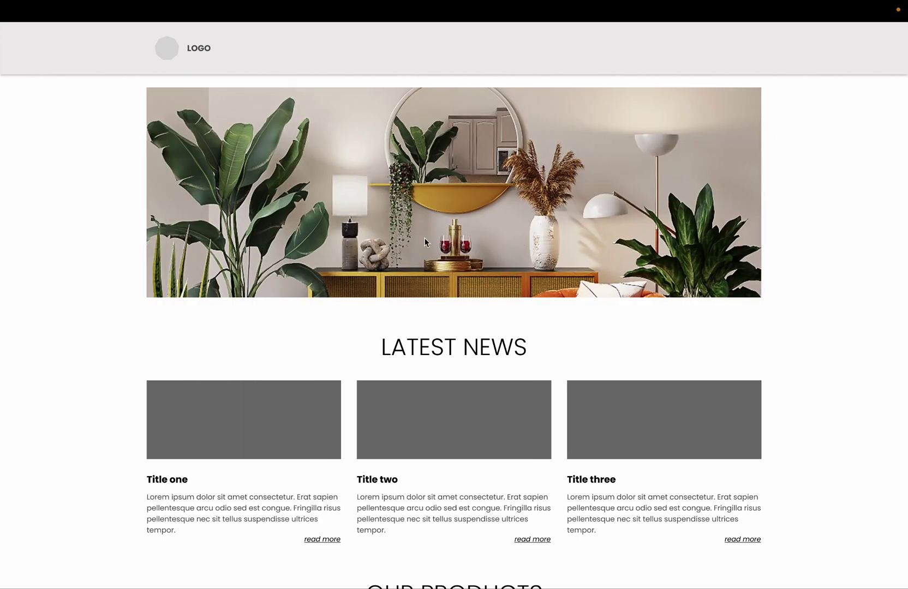
# - Watch the hero slides auto-advance in the prototype, then leave full-screen view
pyautogui.moveTo(219, 24)
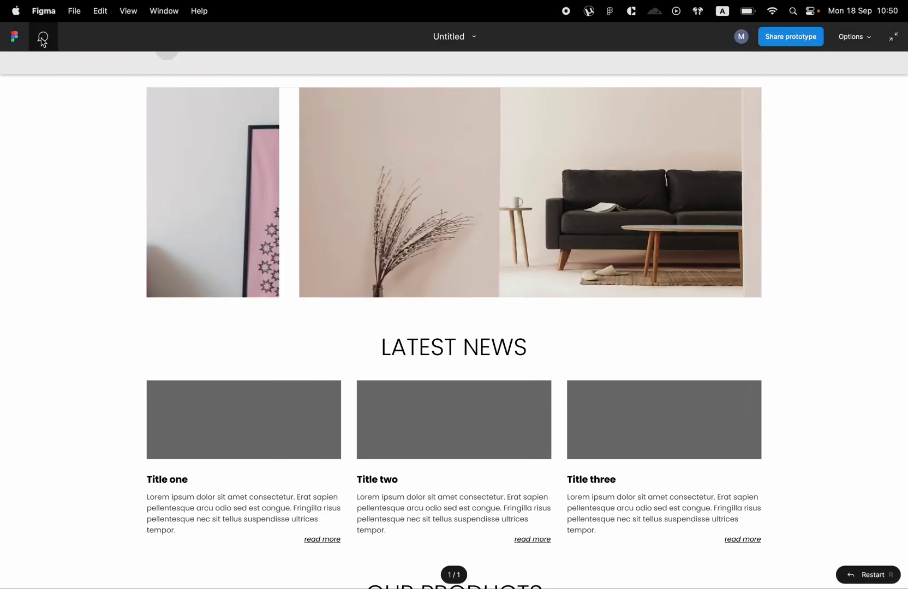
pyautogui.click(32, 31)
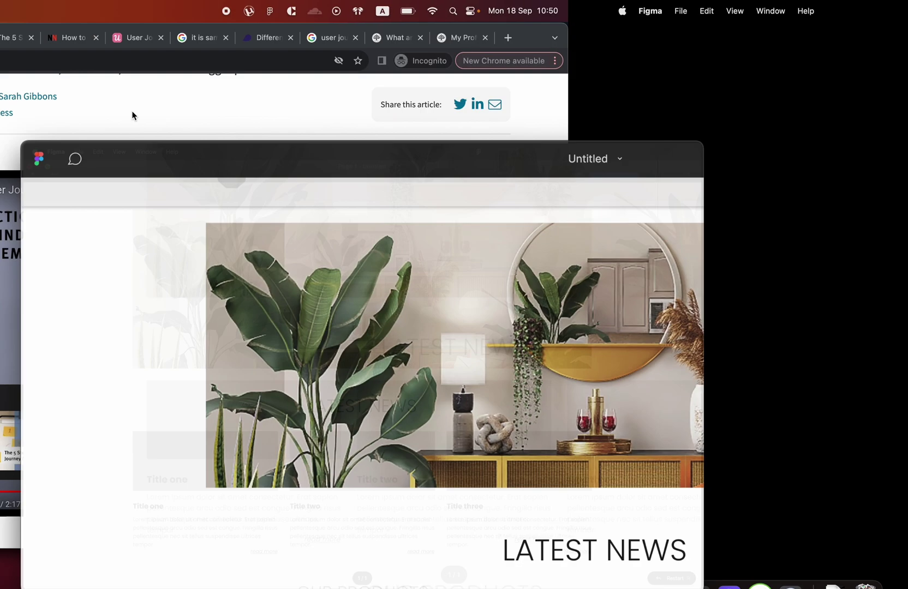
# - Return to the Untitled design file in full screen with nothing selected
pyautogui.click(164, 241)
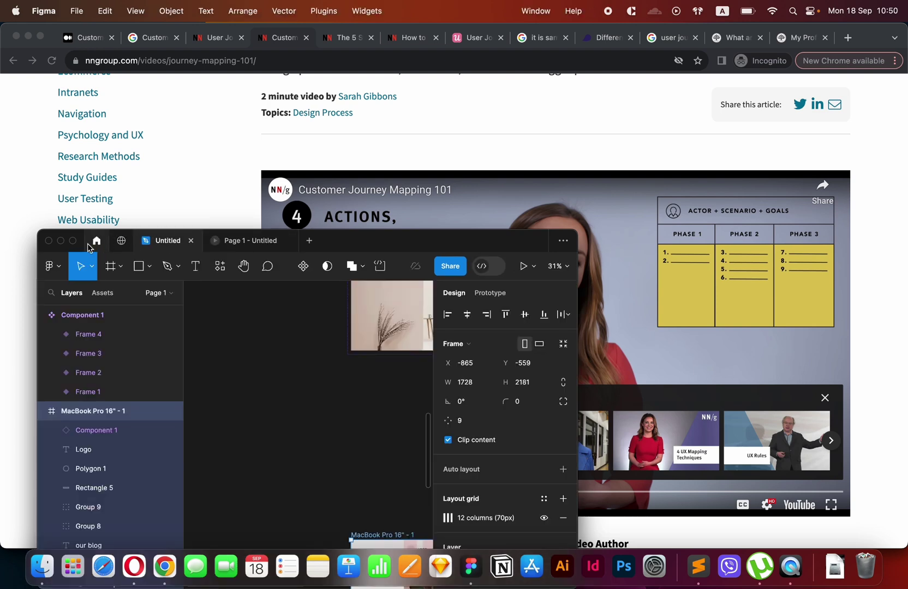
pyautogui.click(72, 240)
pyautogui.click(281, 287)
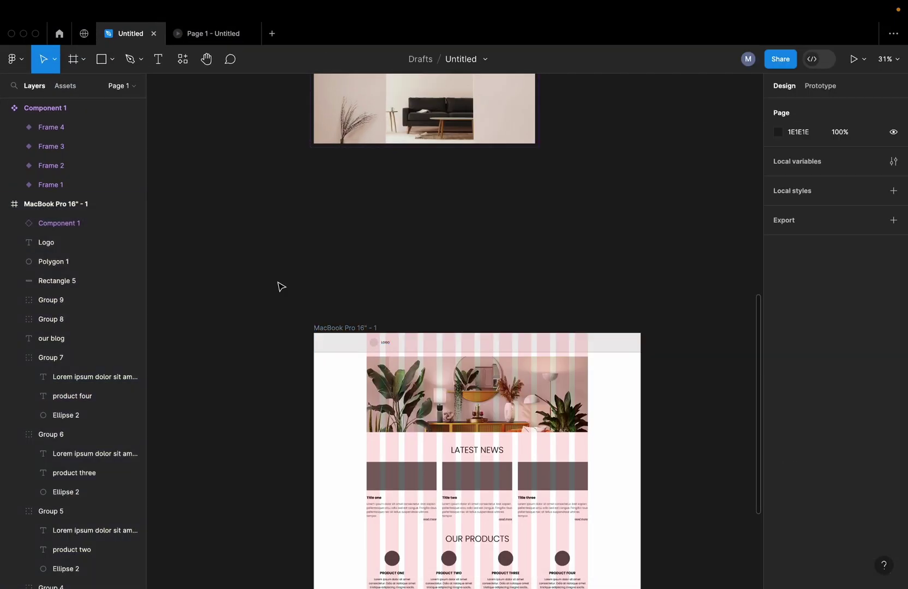
# - Delete the old Component 1 carousel and its four frames, then show the Assets list
pyautogui.scroll(-3, 445, 279)
pyautogui.scroll(5, 533, 225)
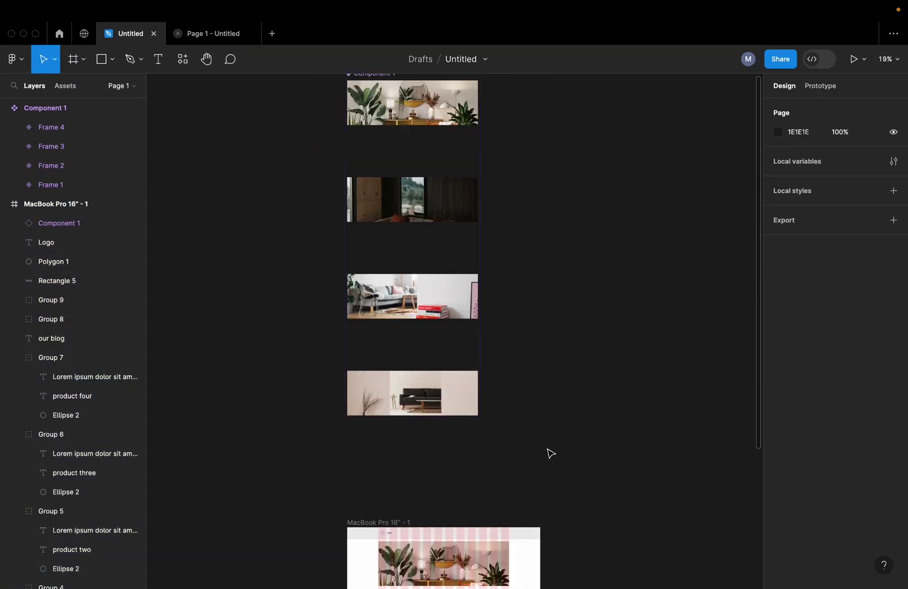
pyautogui.scroll(-3, 548, 404)
pyautogui.moveTo(553, 419); pyautogui.dragTo(379, 170)
pyautogui.press('Delete')
pyautogui.click(65, 87)
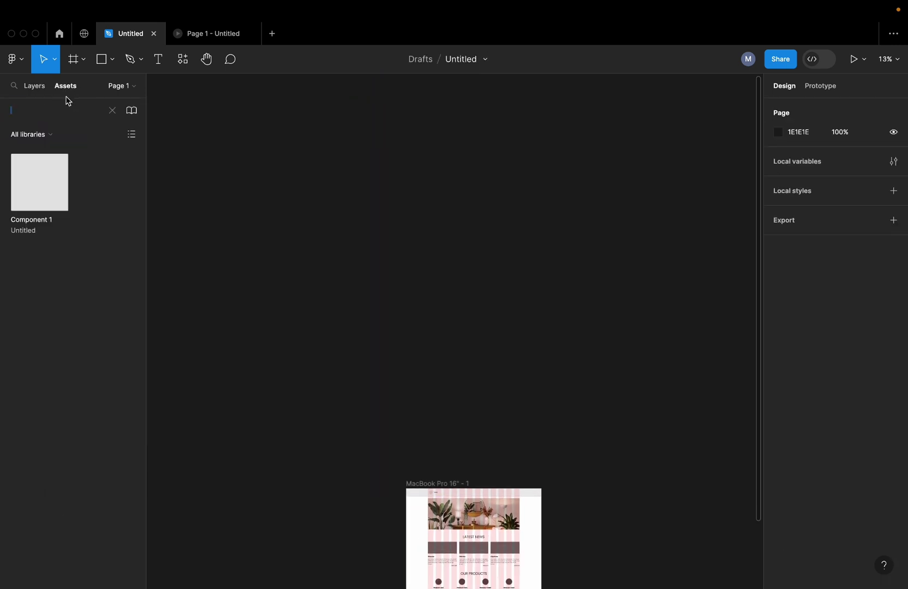
# - Delete the hero image from the MacBook landing page and center the frame in view
pyautogui.click(462, 524)
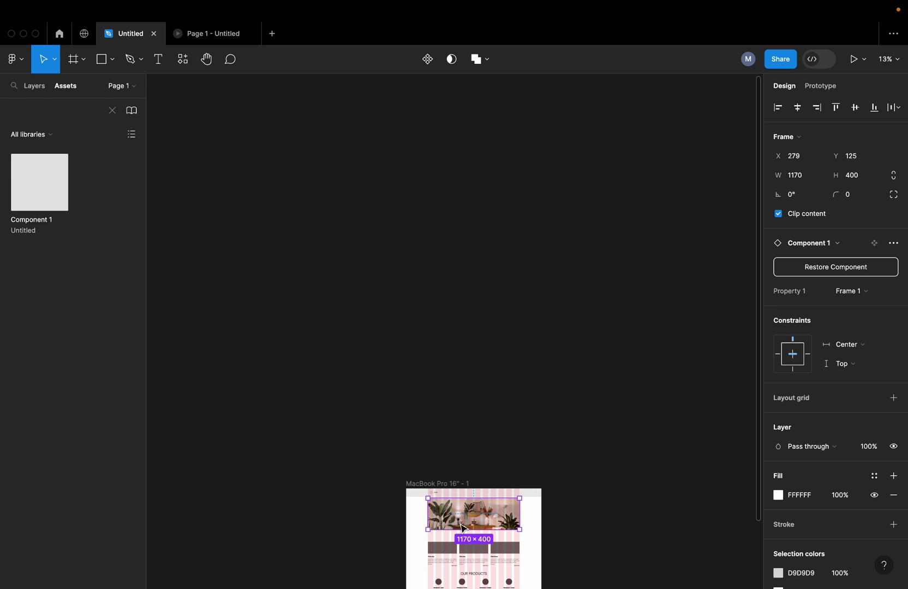
pyautogui.press('Delete')
pyautogui.scroll(3, 463, 420)
pyautogui.moveTo(435, 450); pyautogui.dragTo(334, 241)
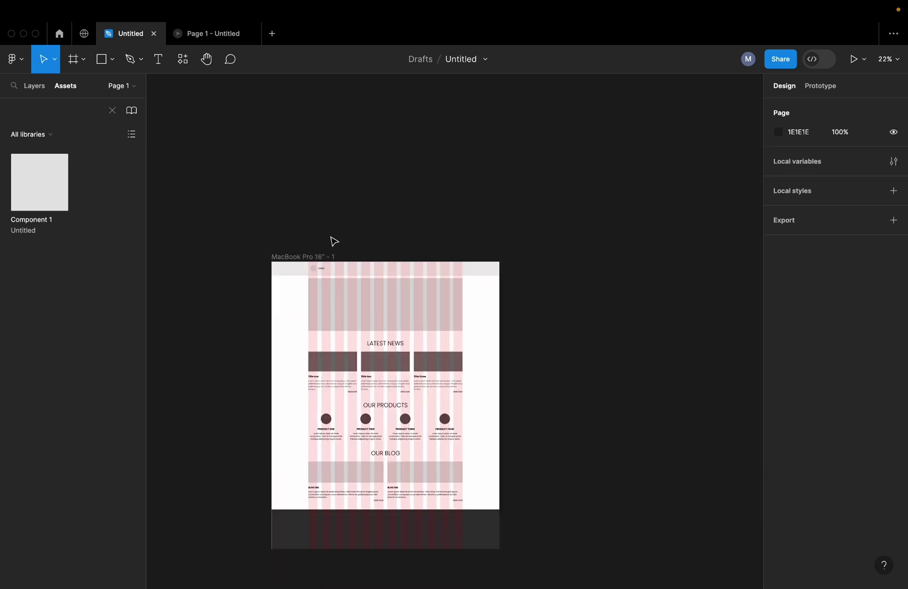
# - Check in the Page 1 prototype that the hero area is empty, then return to the design file
pyautogui.click(203, 33)
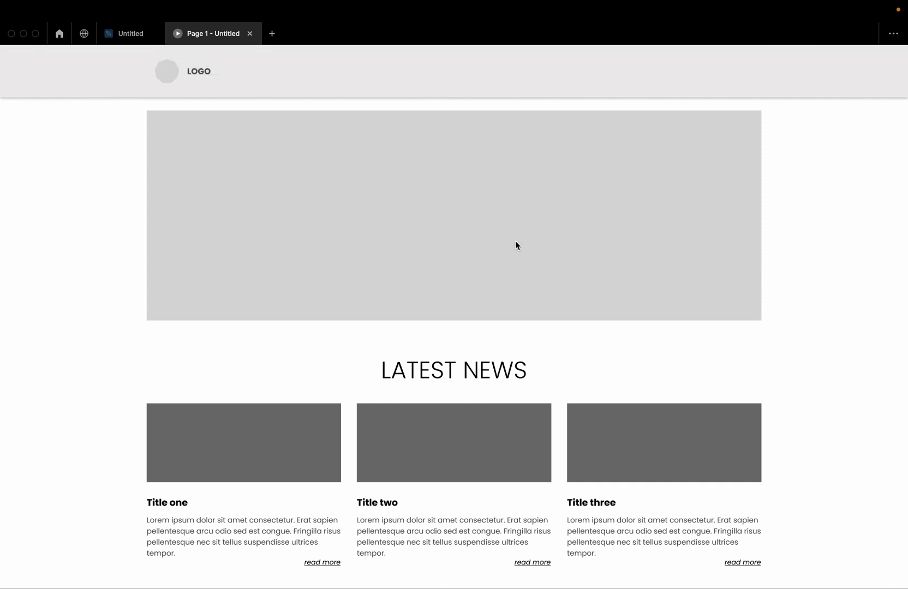
pyautogui.press('XF86AudioRaiseVolume')
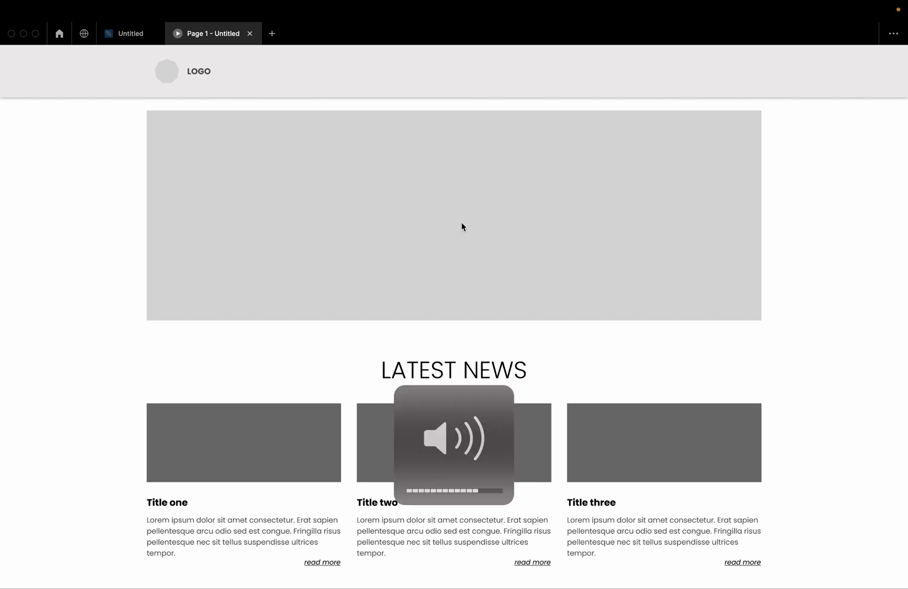
pyautogui.click(128, 33)
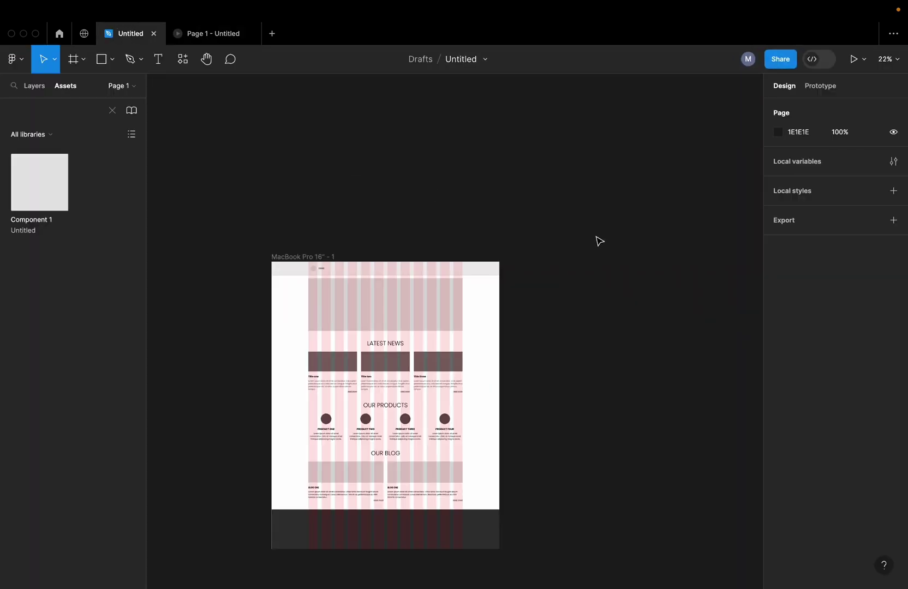
pyautogui.scroll(5, 435, 285)
# - Draw Frame 1 above the page, sized 1170 × 400 to match the hero area
pyautogui.click(406, 333)
pyautogui.click(804, 159)
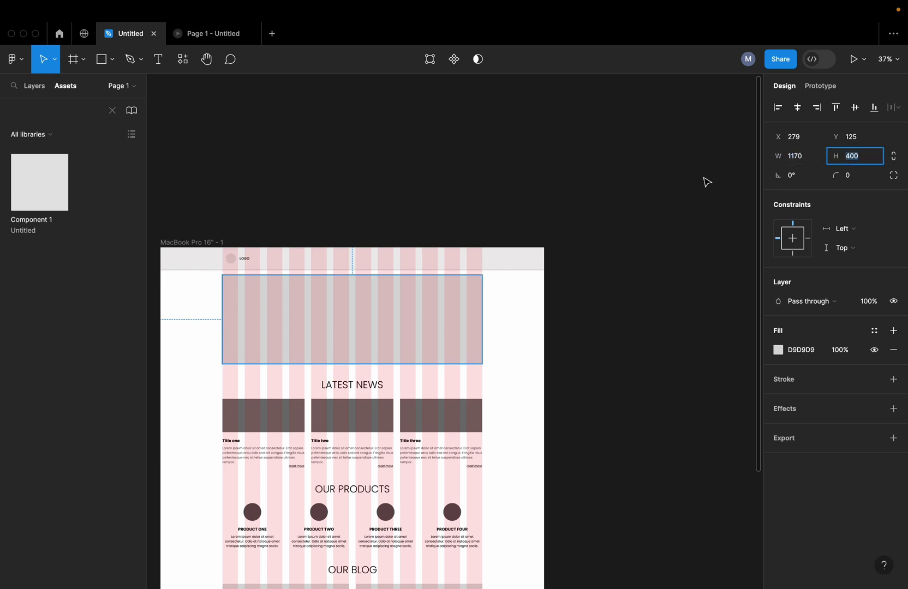
pyautogui.click(508, 175)
pyautogui.moveTo(387, 159); pyautogui.dragTo(425, 216)
pyautogui.click(83, 59)
pyautogui.click(76, 89)
pyautogui.moveTo(243, 136); pyautogui.dragTo(476, 207)
pyautogui.click(799, 175)
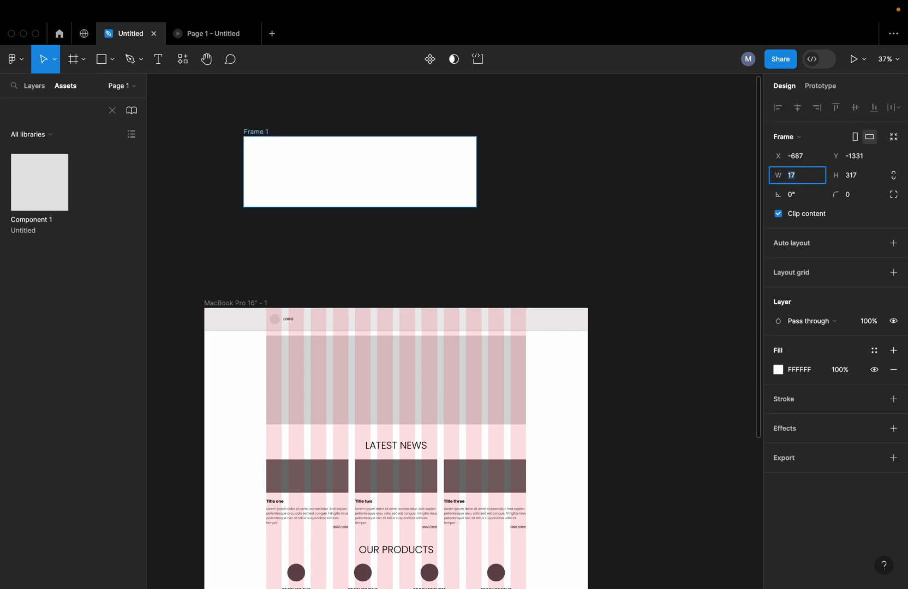
pyautogui.press('Tab')
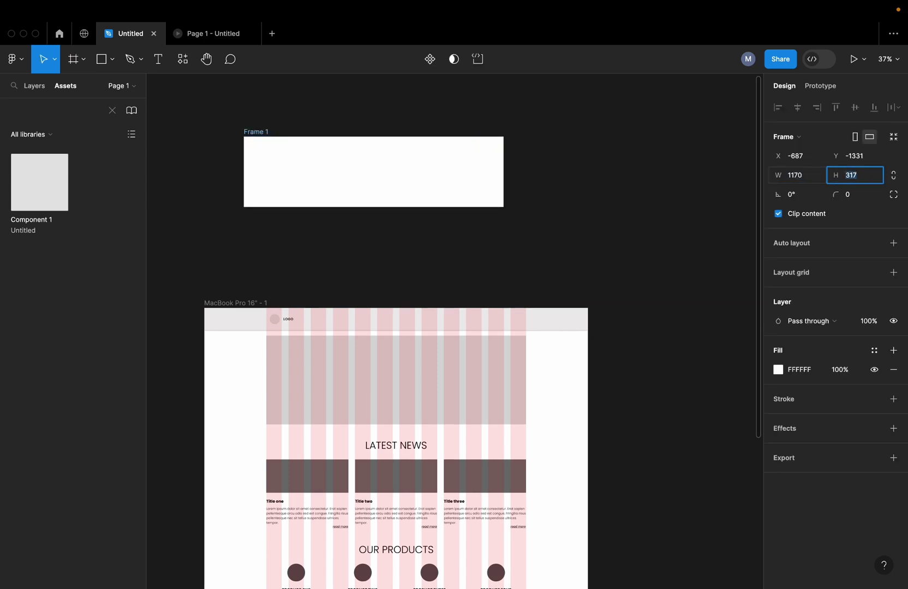
pyautogui.press('Return')
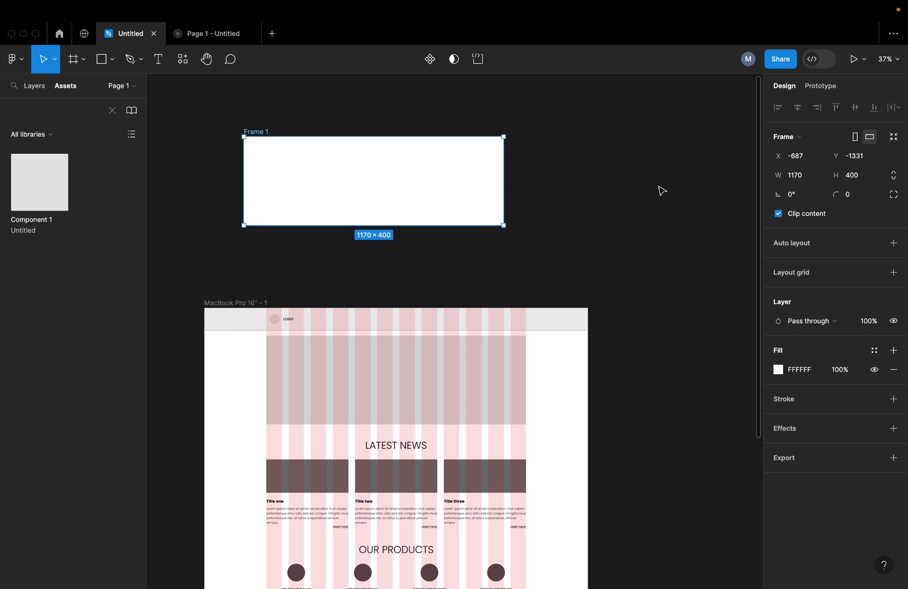
# - Move Frame 1 up and to the left, clear of the landing page
pyautogui.click(608, 215)
pyautogui.scroll(-3, 608, 215)
pyautogui.moveTo(604, 177); pyautogui.dragTo(604, 252)
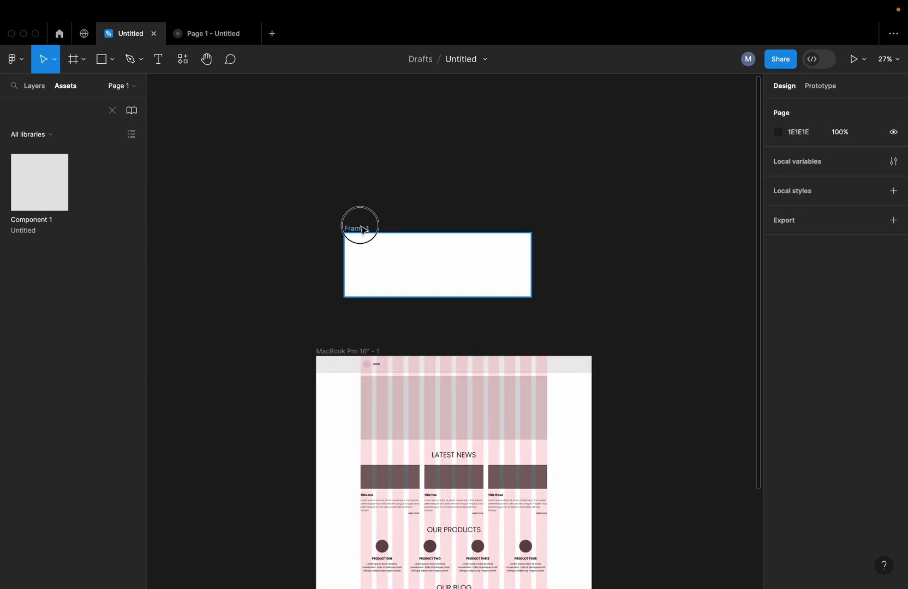
pyautogui.moveTo(363, 230); pyautogui.dragTo(321, 186)
# - Draw a grey rectangle, Rectangle 6, filling Frame 1
pyautogui.click(34, 86)
pyautogui.click(210, 193)
pyautogui.scroll(3, 332, 220)
pyautogui.click(320, 199)
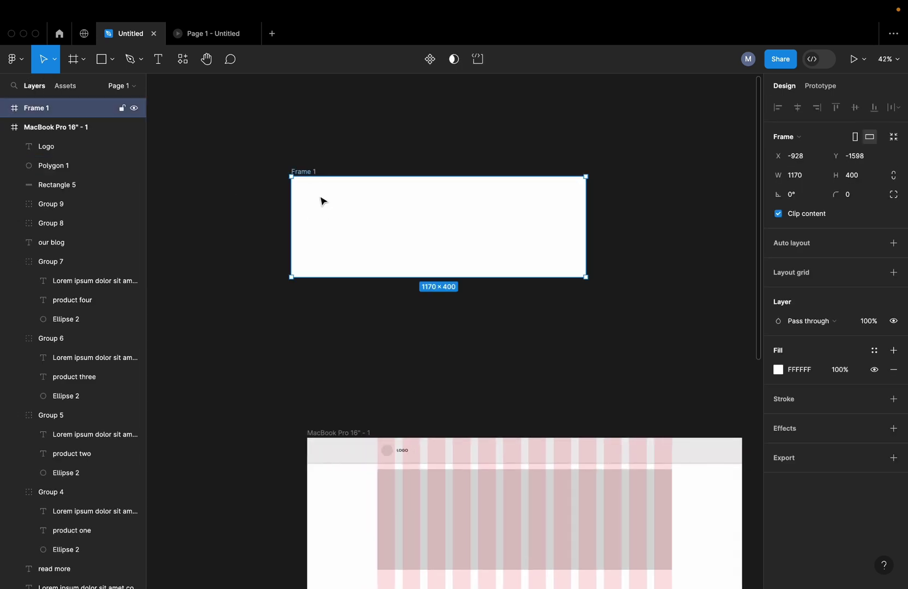
pyautogui.click(112, 59)
pyautogui.click(87, 89)
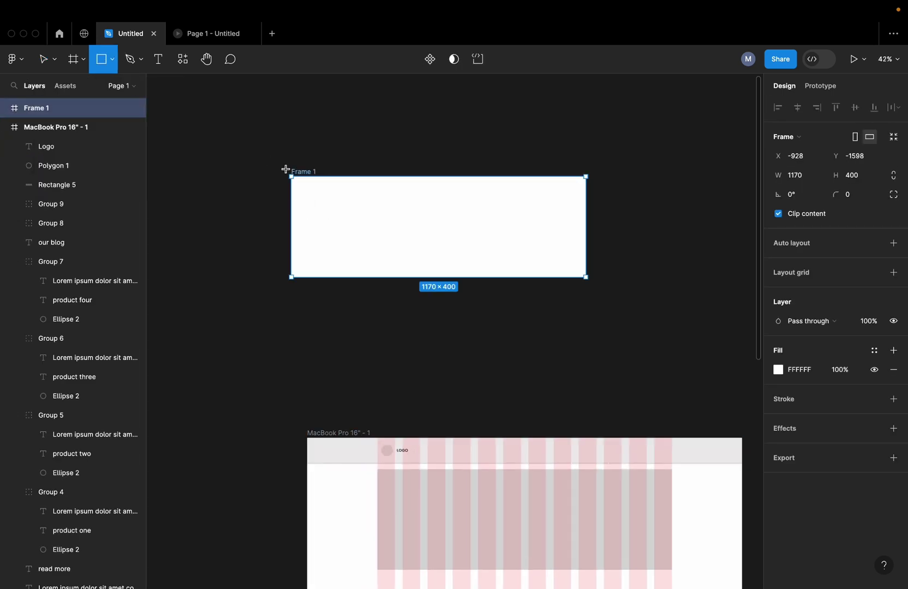
pyautogui.moveTo(292, 177)
pyautogui.mouseDown()
pyautogui.moveTo(593, 298)
pyautogui.moveTo(586, 277)
pyautogui.mouseUp()
# - Alt-drag a copy of Rectangle 6 to the right and move it into Frame 1 in Layers
pyautogui.click(631, 204)
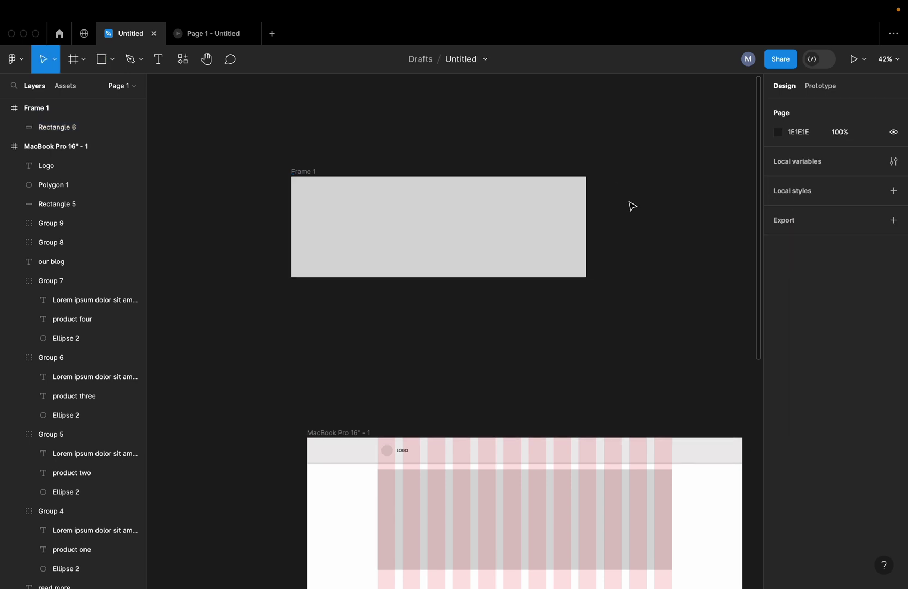
pyautogui.click(474, 220)
pyautogui.click(45, 130)
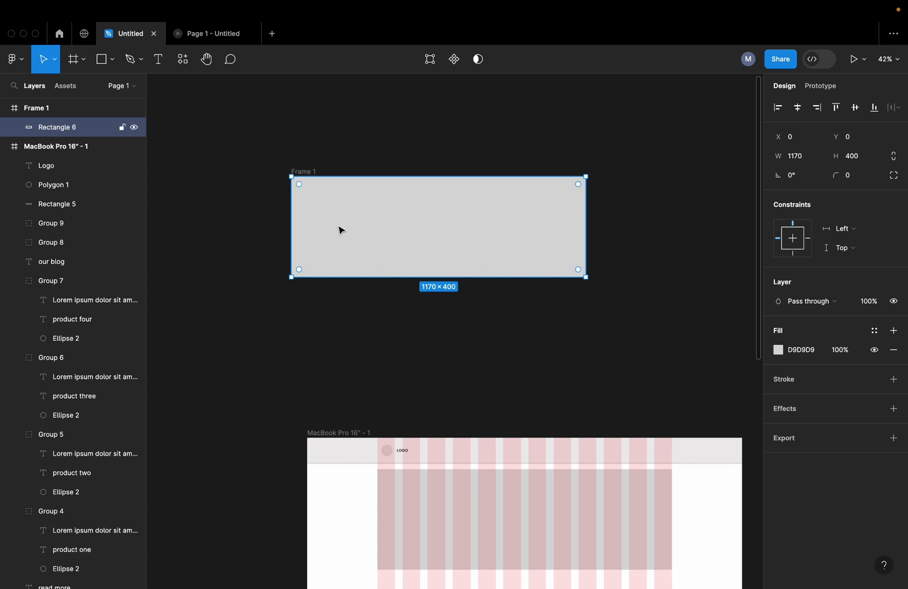
pyautogui.scroll(-4, 323, 226)
pyautogui.moveTo(345, 232); pyautogui.dragTo(534, 234)
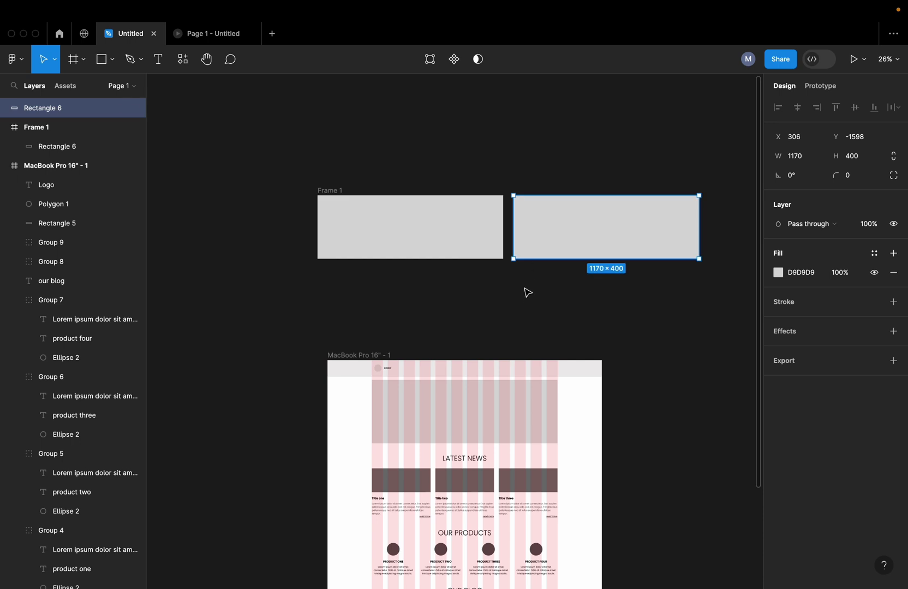
pyautogui.hscroll(5, 532, 274)
pyautogui.moveTo(50, 112); pyautogui.dragTo(70, 169)
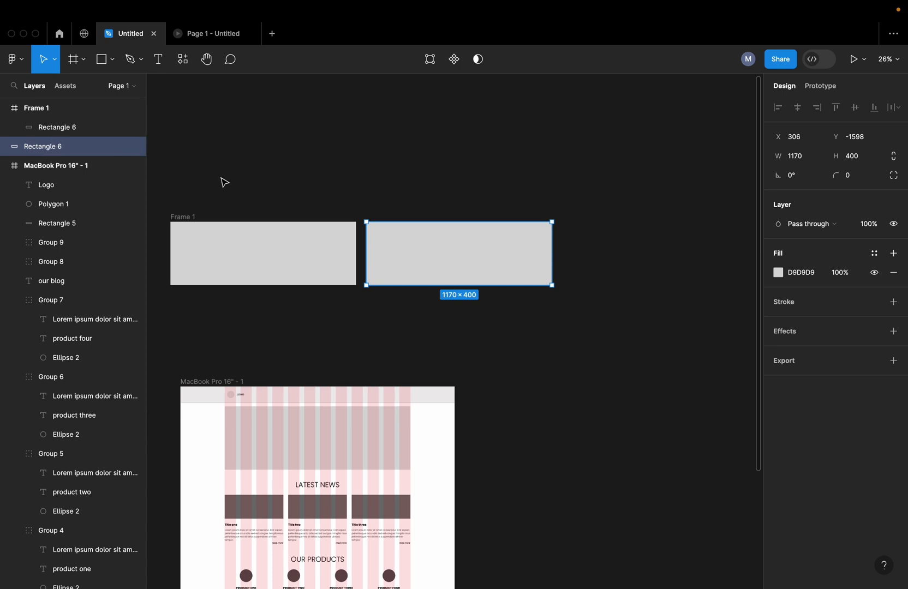
pyautogui.moveTo(57, 148); pyautogui.dragTo(69, 129)
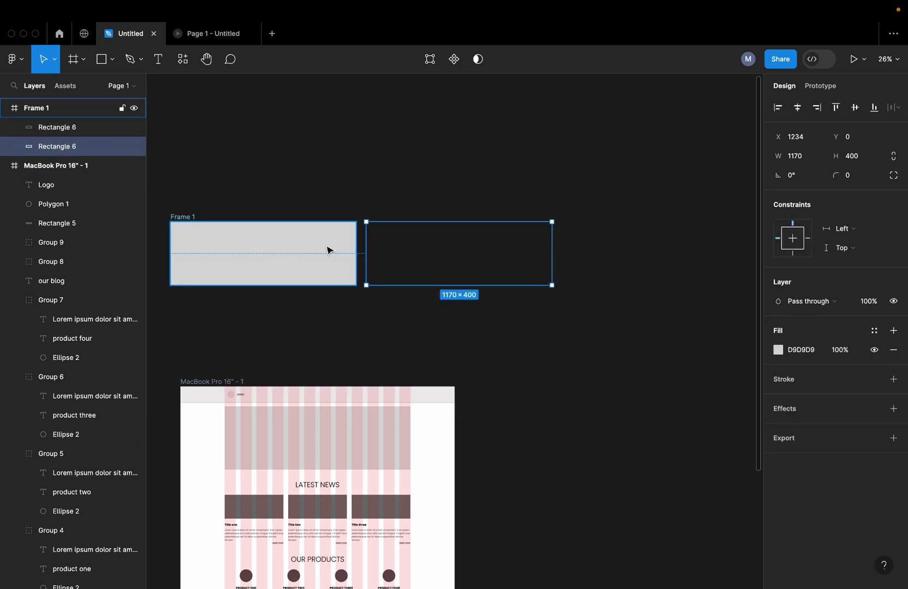
# - Turn off Frame 1's Clip content and add a third and fourth rectangle 64 px apart
pyautogui.click(668, 214)
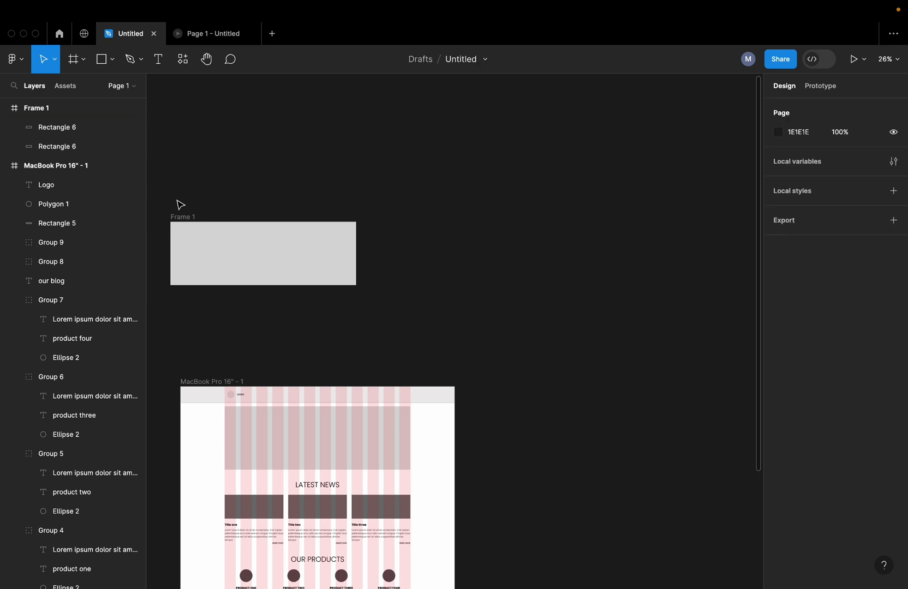
pyautogui.click(180, 217)
pyautogui.click(788, 218)
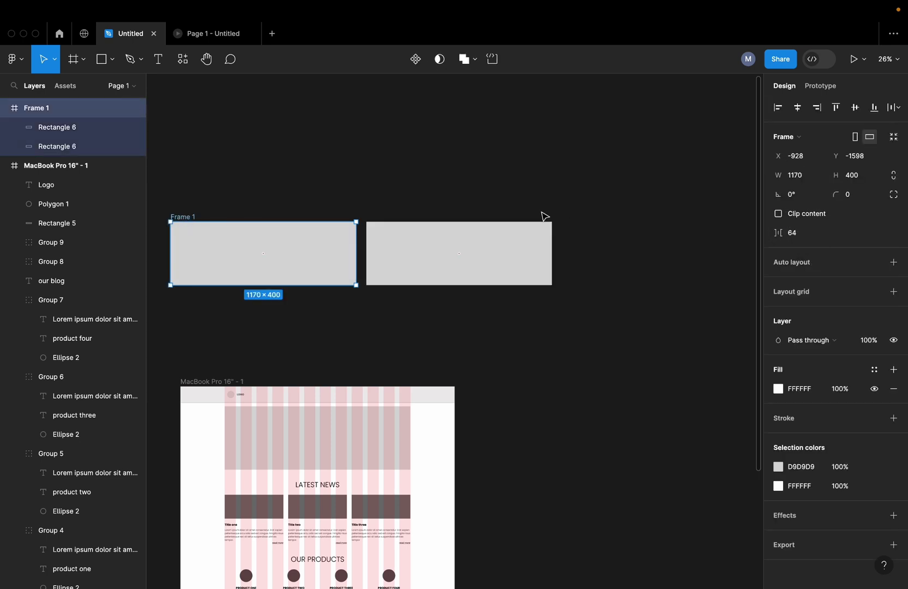
pyautogui.click(431, 209)
pyautogui.click(397, 258)
pyautogui.moveTo(385, 258); pyautogui.dragTo(580, 262)
pyautogui.press('super+d')
pyautogui.hscroll(5, 587, 327)
pyautogui.click(583, 337)
pyautogui.scroll(-3, 525, 362)
pyautogui.hscroll(-2, 462, 360)
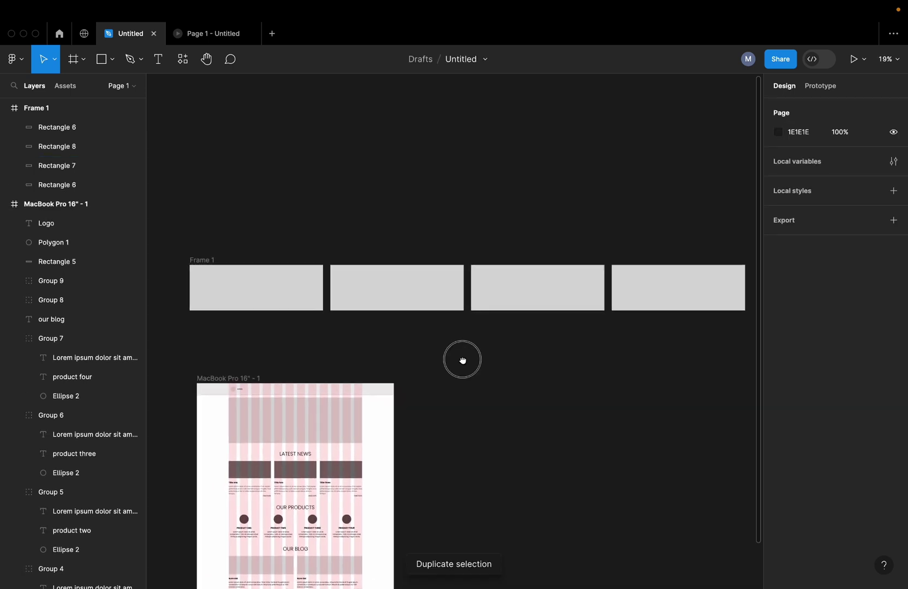
# - Shift-select all four rectangles inside Frame 1 in the Layers panel
pyautogui.click(284, 300)
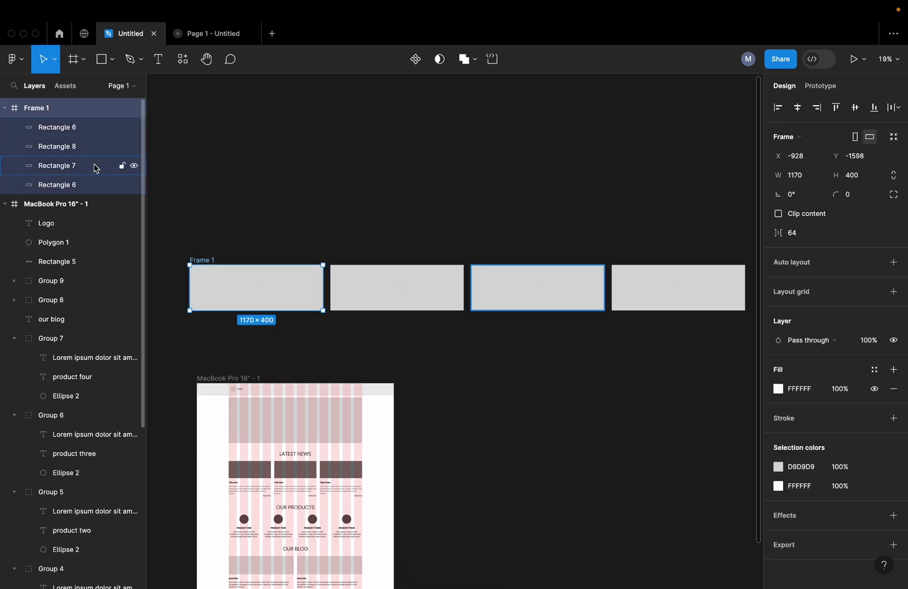
pyautogui.click(70, 127)
pyautogui.keyDown('shift'); pyautogui.click(72, 182); pyautogui.keyUp('shift')
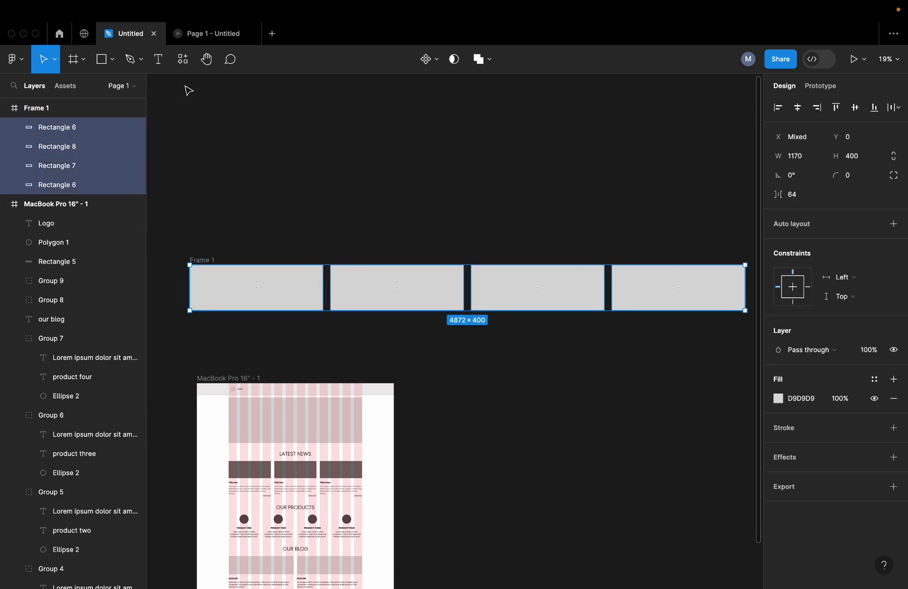
# - Apply the Unsplash plugin's 'interior' preset to fill all four rectangles with interior photos
pyautogui.click(183, 61)
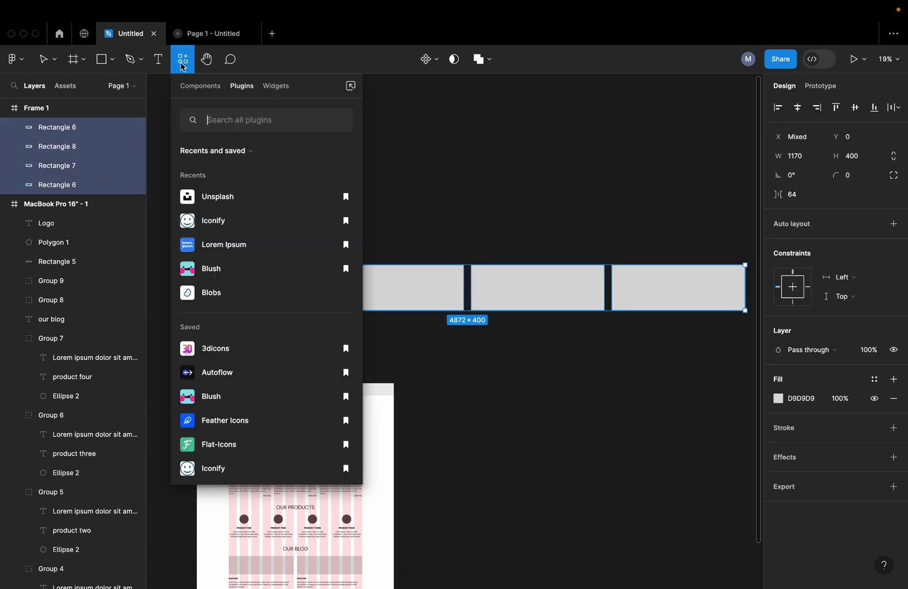
pyautogui.click(186, 200)
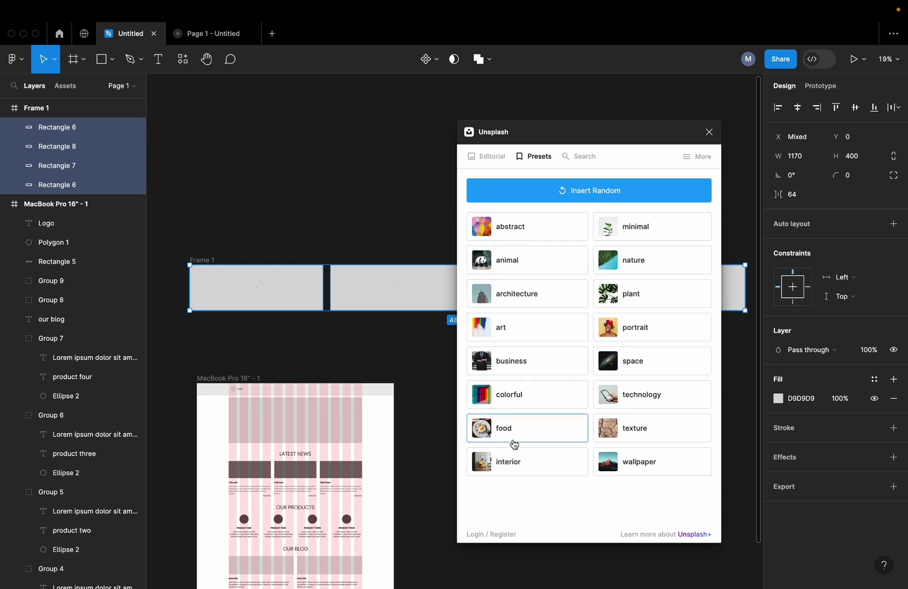
pyautogui.click(514, 469)
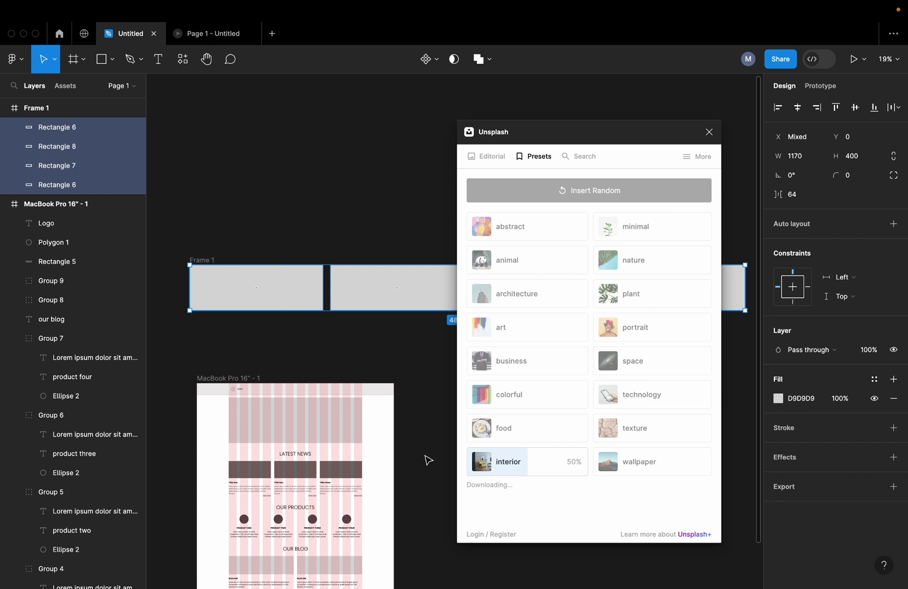
pyautogui.scroll(3, 429, 460)
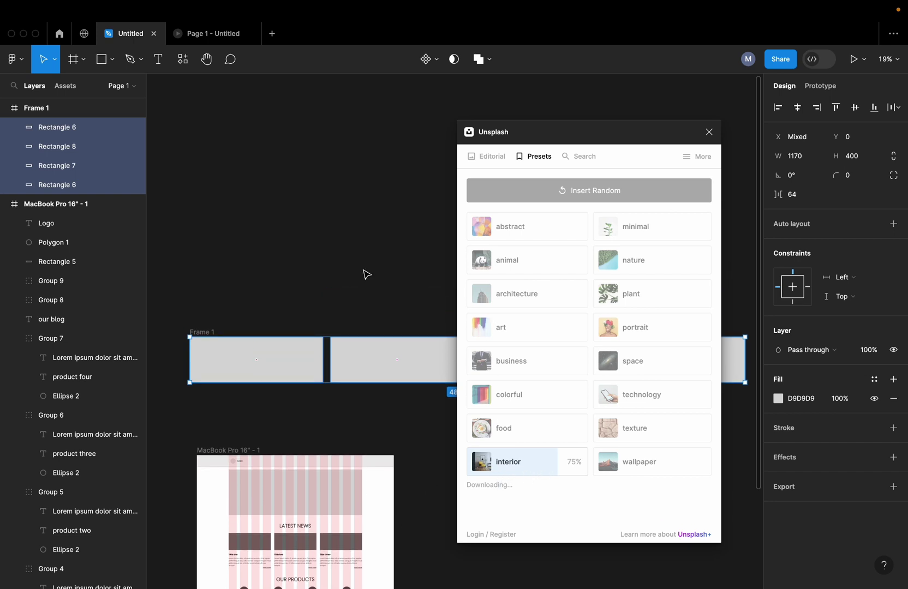
pyautogui.click(341, 288)
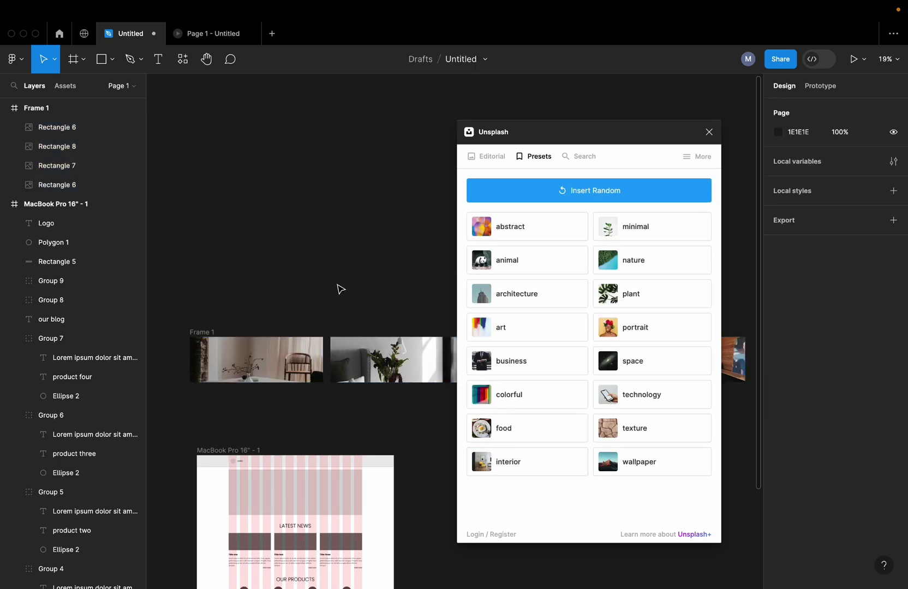
# - Pan along Frame 1's photo row and select the beige room photo
pyautogui.scroll(-2, 358, 276)
pyautogui.click(283, 328)
pyautogui.scroll(5, 282, 327)
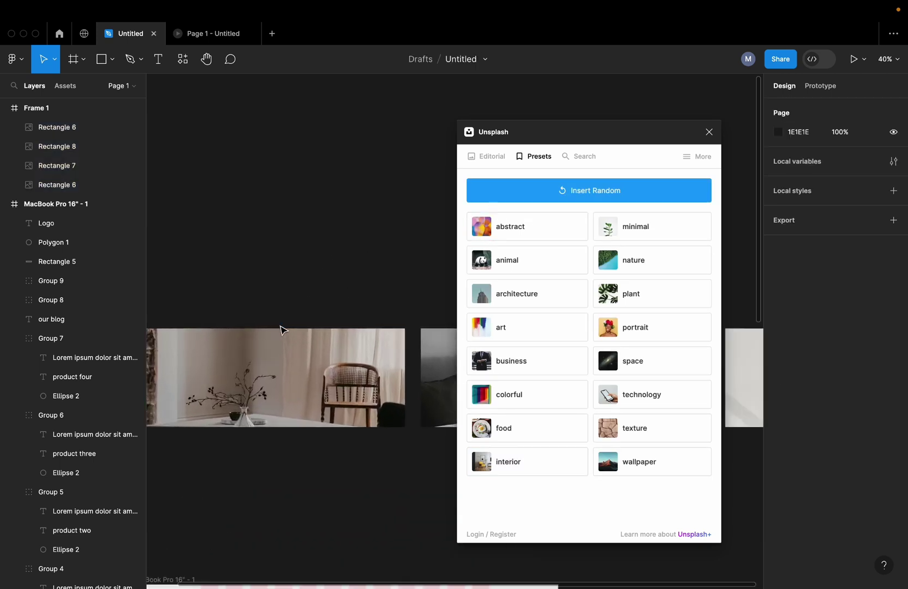
pyautogui.press('Escape')
pyautogui.scroll(-3, 308, 340)
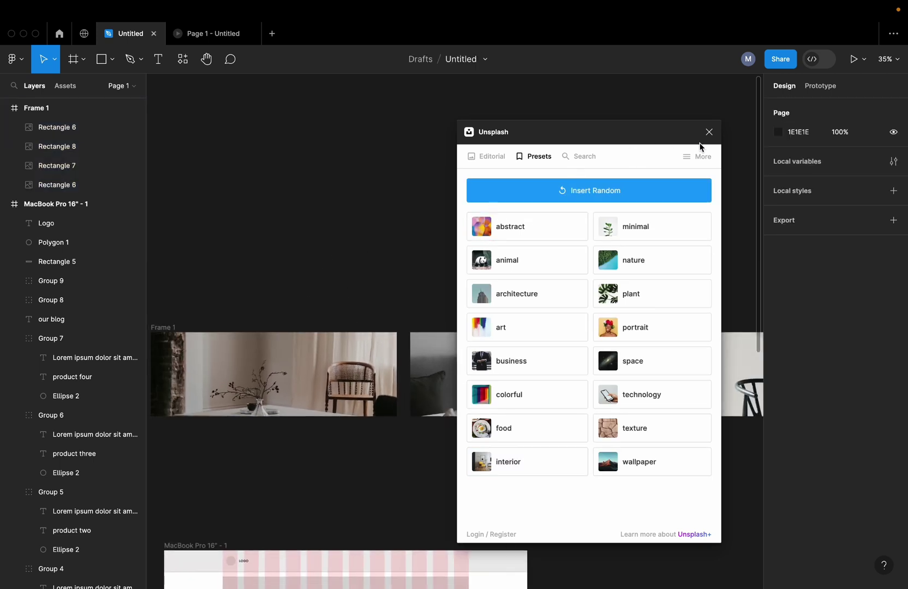
pyautogui.moveTo(670, 142); pyautogui.dragTo(849, 153)
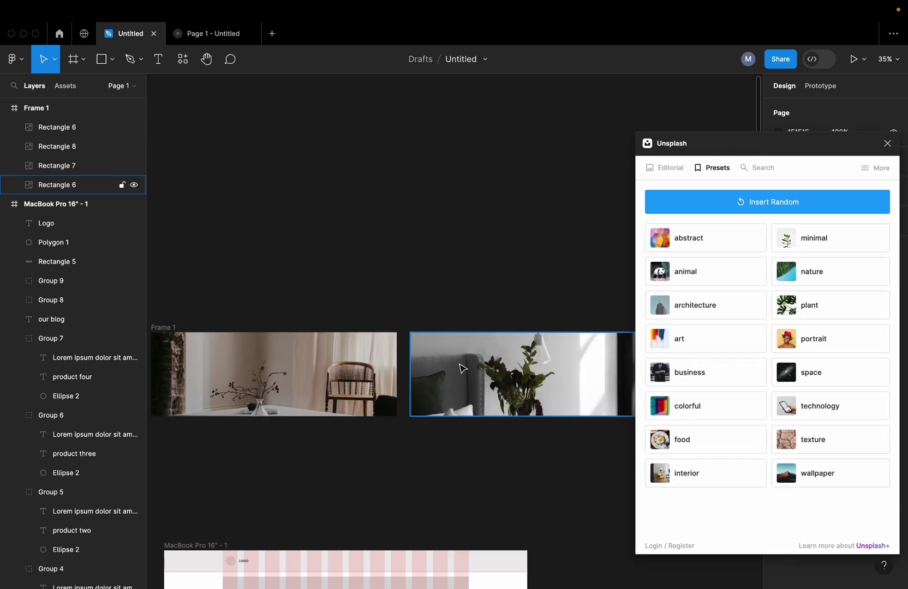
pyautogui.hscroll(3, 463, 367)
pyautogui.hscroll(10, 463, 367)
pyautogui.click(370, 362)
pyautogui.hscroll(-10, 370, 363)
pyautogui.click(370, 374)
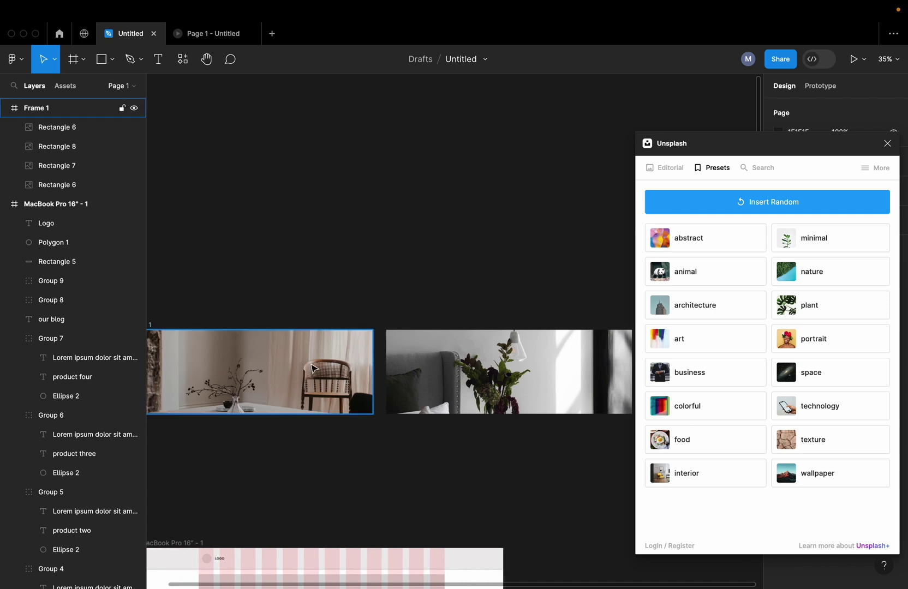
# - Select Rectangles 6 through 7 in Layers and insert fresh Unsplash photos into them
pyautogui.click(47, 129)
pyautogui.keyDown('shift'); pyautogui.click(51, 148); pyautogui.keyUp('shift')
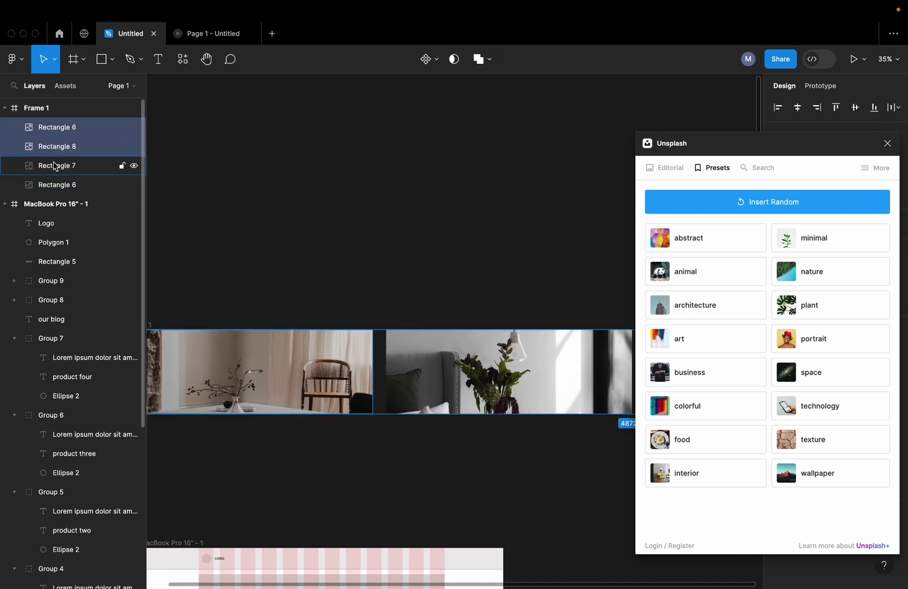
pyautogui.click(55, 164)
pyautogui.click(63, 130)
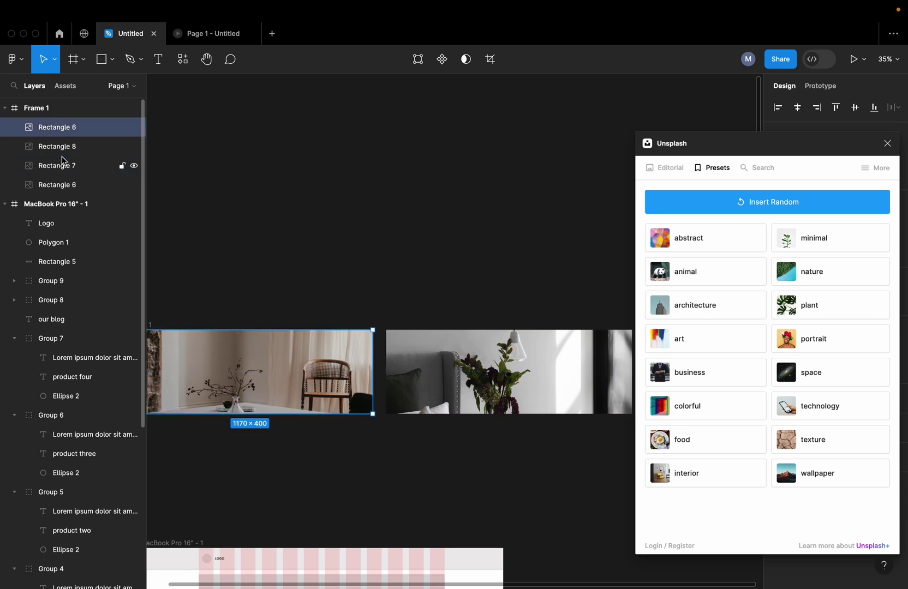
pyautogui.keyDown('shift'); pyautogui.click(62, 166); pyautogui.keyUp('shift')
pyautogui.click(688, 473)
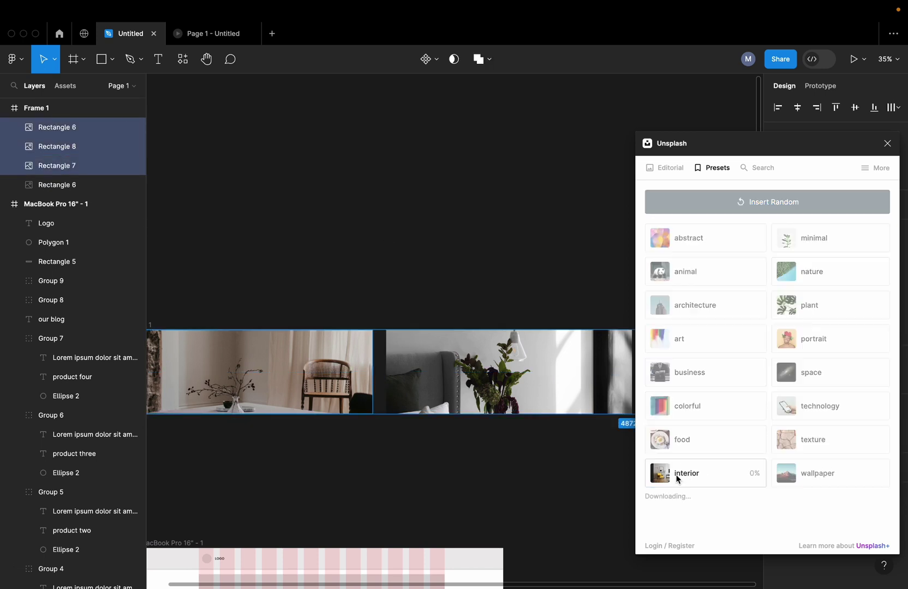
# - Close the Unsplash panel once starfish, champagne, aerial-town and pier photos have loaded
pyautogui.scroll(-4, 471, 385)
pyautogui.scroll(-2, 471, 385)
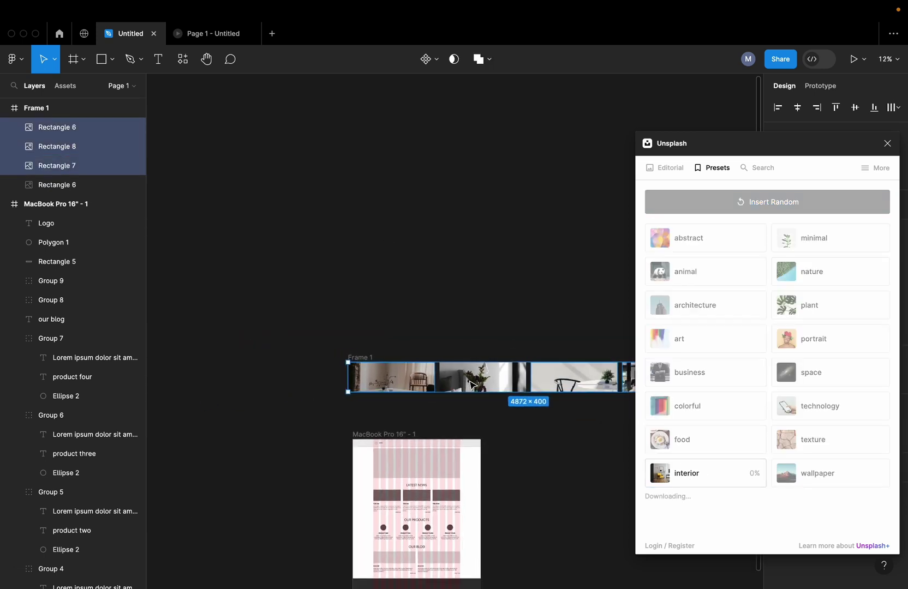
pyautogui.hscroll(5, 471, 385)
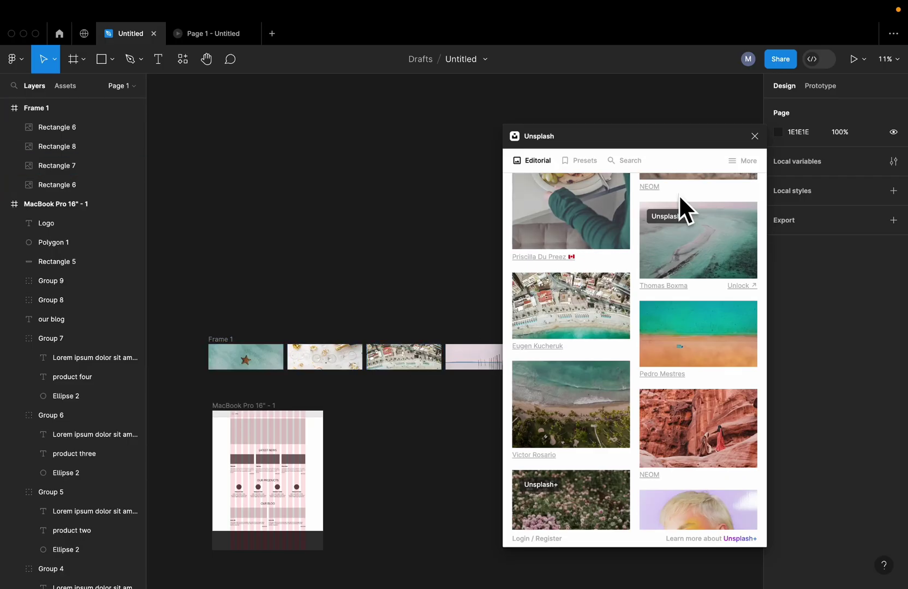
pyautogui.click(755, 137)
pyautogui.click(437, 240)
pyautogui.scroll(5, 315, 318)
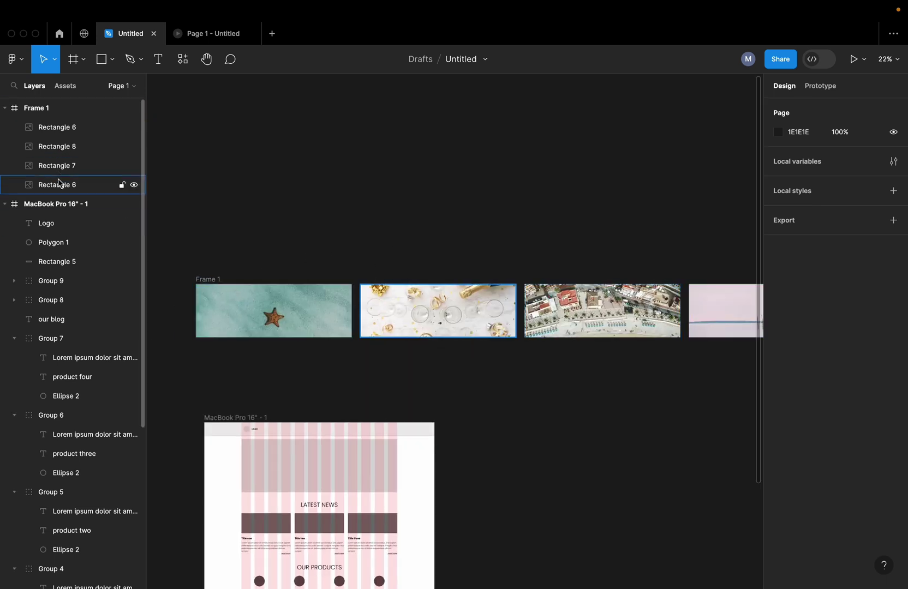
# - Move Frame 1 higher, away from the MacBook landing page
pyautogui.click(45, 111)
pyautogui.scroll(-3, 259, 239)
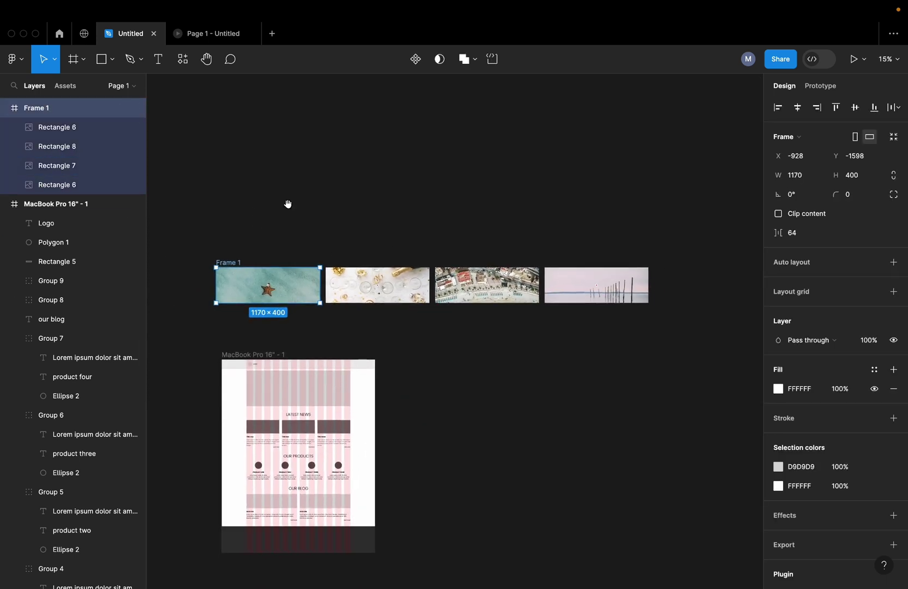
pyautogui.moveTo(268, 378); pyautogui.dragTo(266, 158)
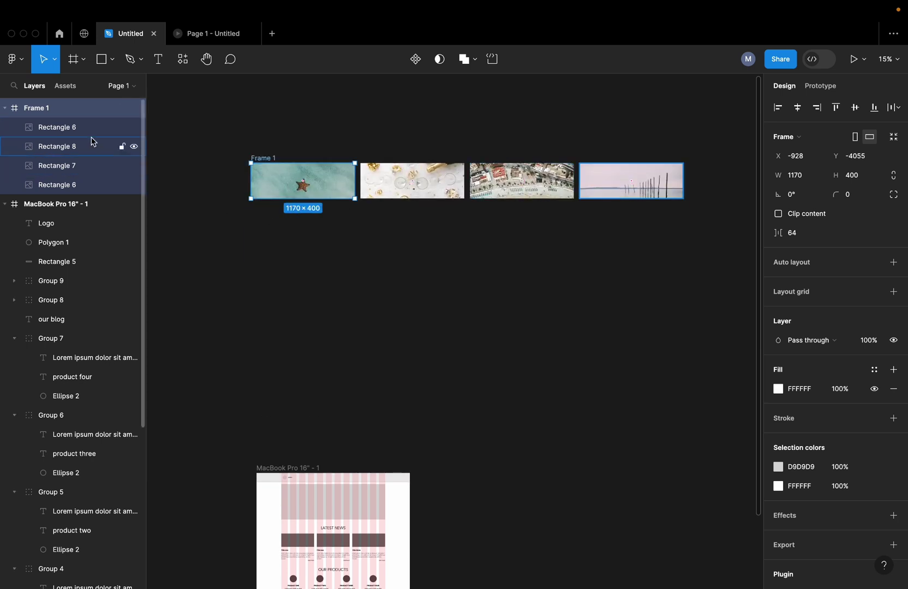
pyautogui.moveTo(262, 162); pyautogui.dragTo(259, 143)
pyautogui.click(323, 258)
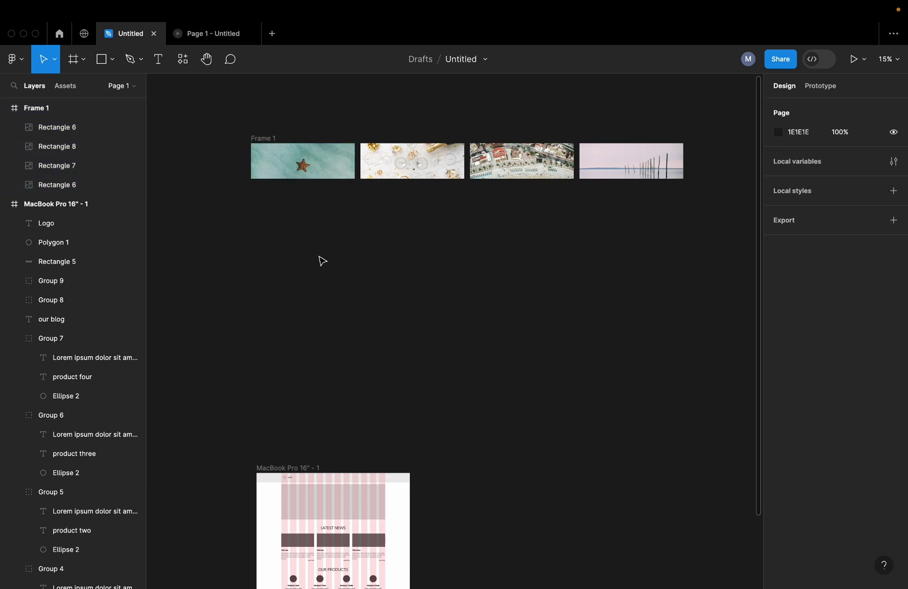
# - Alt-drag Frame 1 down to create Frame 2, then Cmd+D for Frames 3 and 4
pyautogui.click(266, 139)
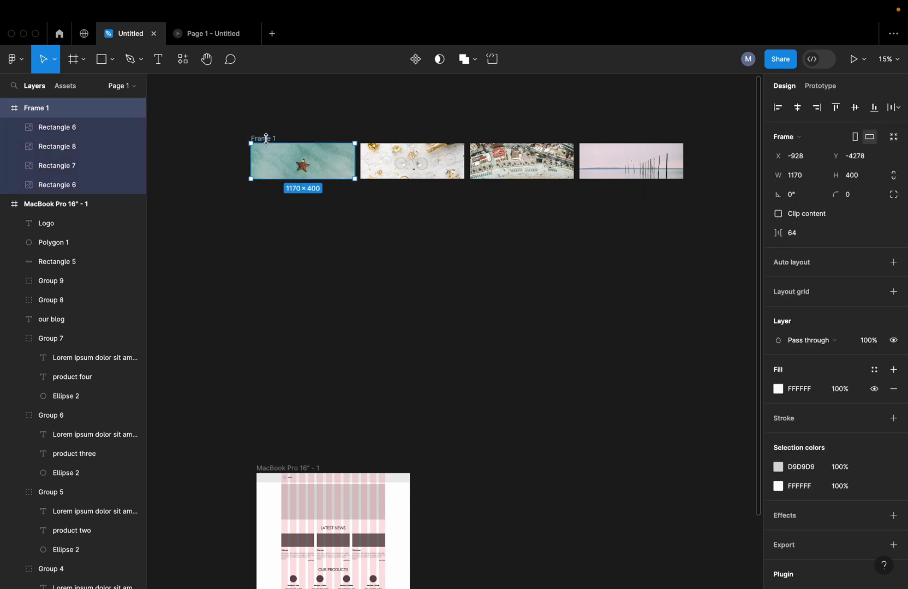
pyautogui.moveTo(272, 143); pyautogui.dragTo(267, 211)
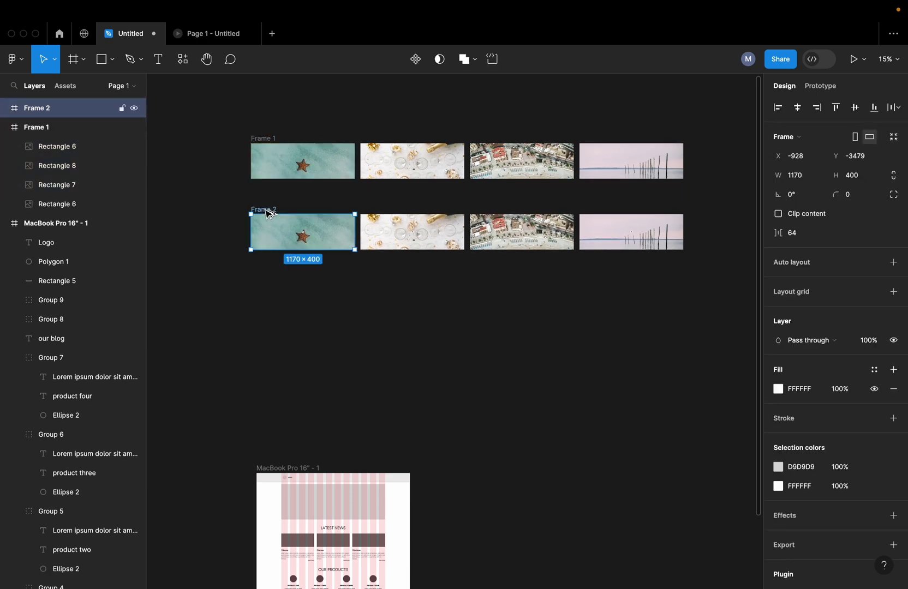
pyautogui.press('super+d')
pyautogui.press('super+d')
pyautogui.click(237, 324)
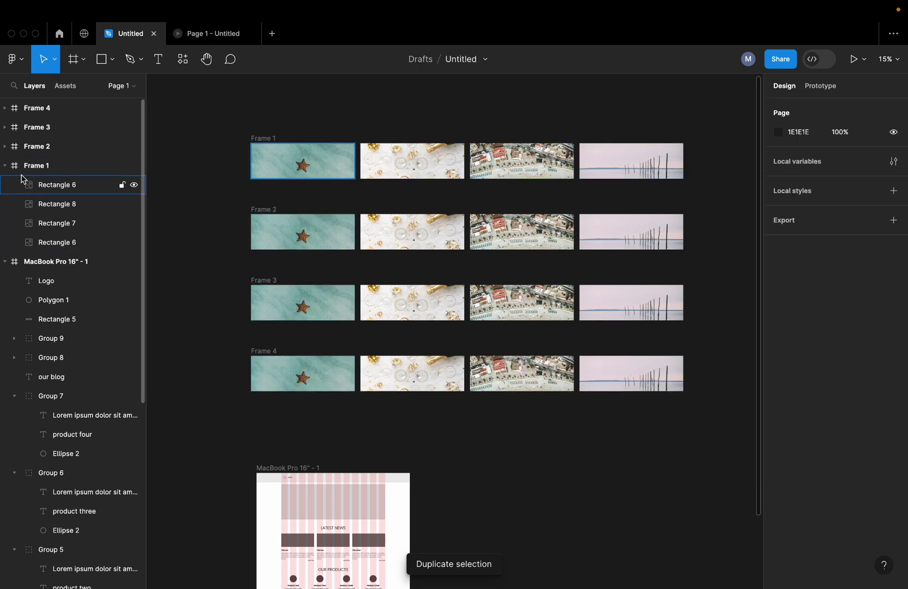
pyautogui.click(6, 166)
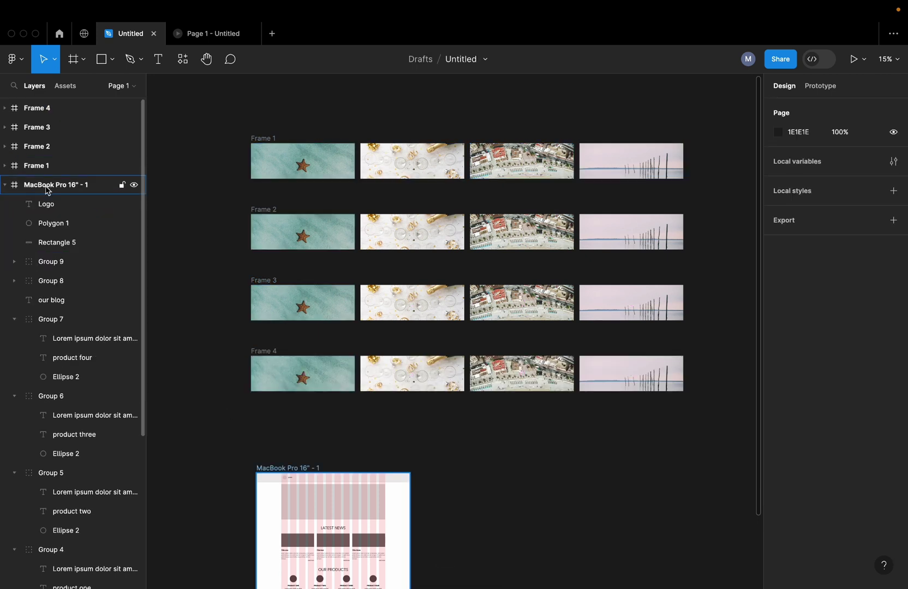
pyautogui.click(263, 210)
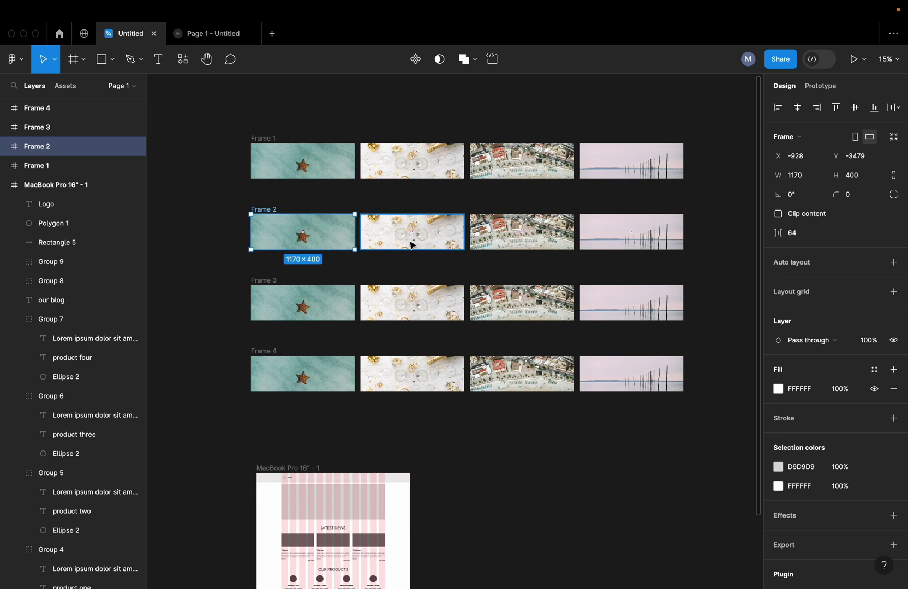
# - Shift Frame 2's four photos left one slide so the champagne photo shows
pyautogui.click(6, 146)
pyautogui.click(48, 168)
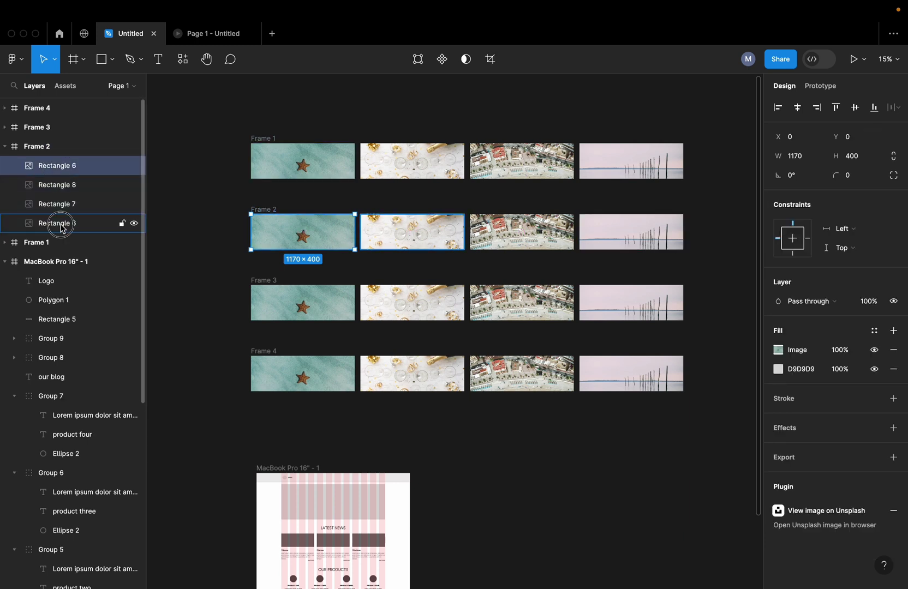
pyautogui.keyDown('shift'); pyautogui.click(62, 224); pyautogui.keyUp('shift')
pyautogui.moveTo(411, 233); pyautogui.dragTo(319, 232)
pyautogui.scroll(10, 236, 212)
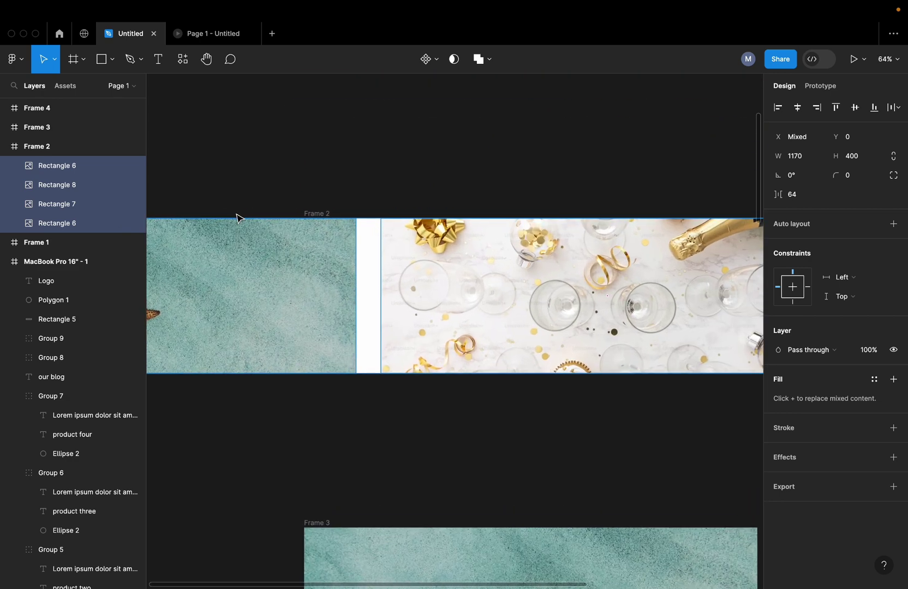
pyautogui.moveTo(454, 259); pyautogui.dragTo(276, 258)
pyautogui.scroll(20, 197, 173)
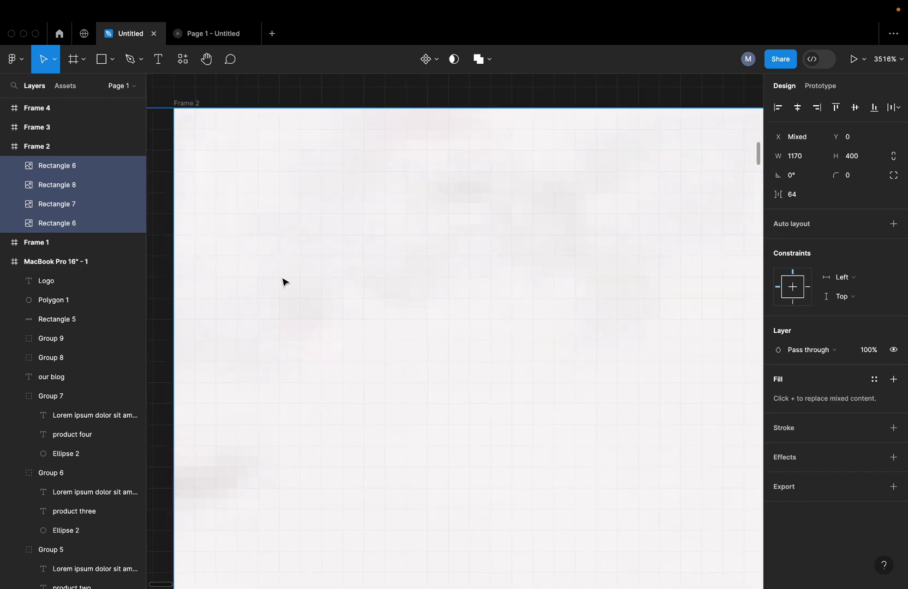
pyautogui.scroll(-20, 300, 296)
pyautogui.scroll(-10, 347, 314)
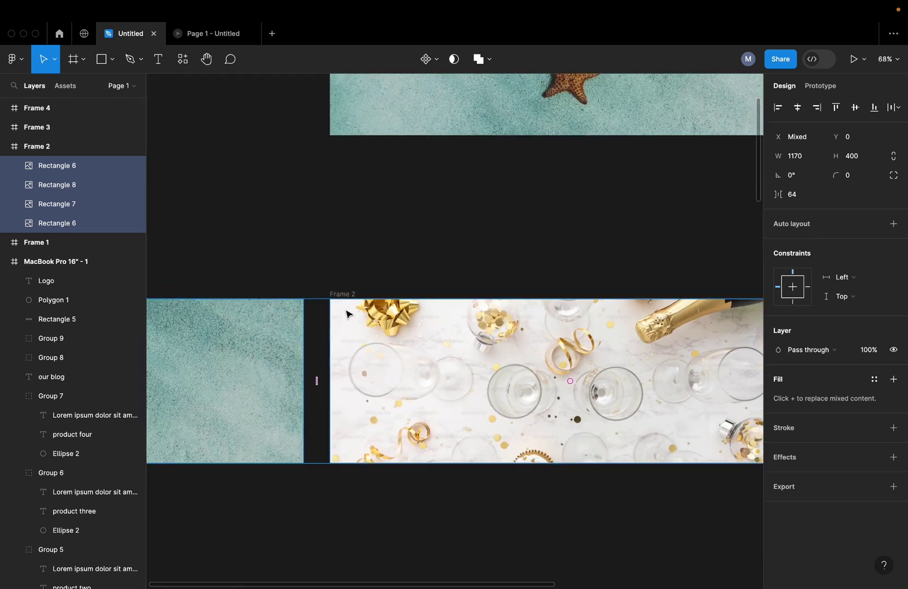
pyautogui.click(348, 283)
pyautogui.click(5, 147)
# - Shift Frame 3's four photos left so the aerial town photo leads
pyautogui.click(15, 129)
pyautogui.click(38, 155)
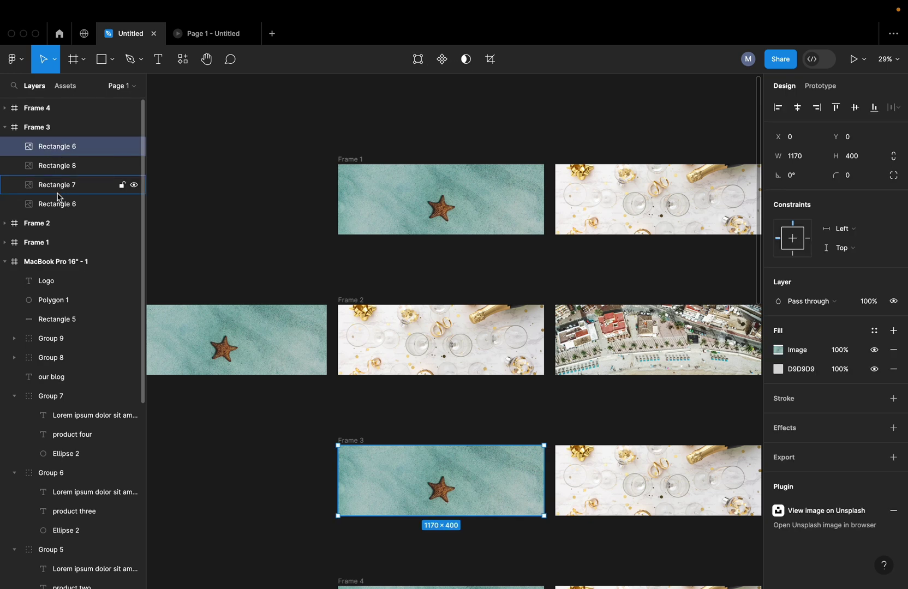
pyautogui.keyDown('shift'); pyautogui.click(56, 206); pyautogui.keyUp('shift')
pyautogui.keyDown('ctrl'); pyautogui.scroll(-5, 486, 378); pyautogui.keyUp('ctrl')
pyautogui.scroll(2, 638, 436)
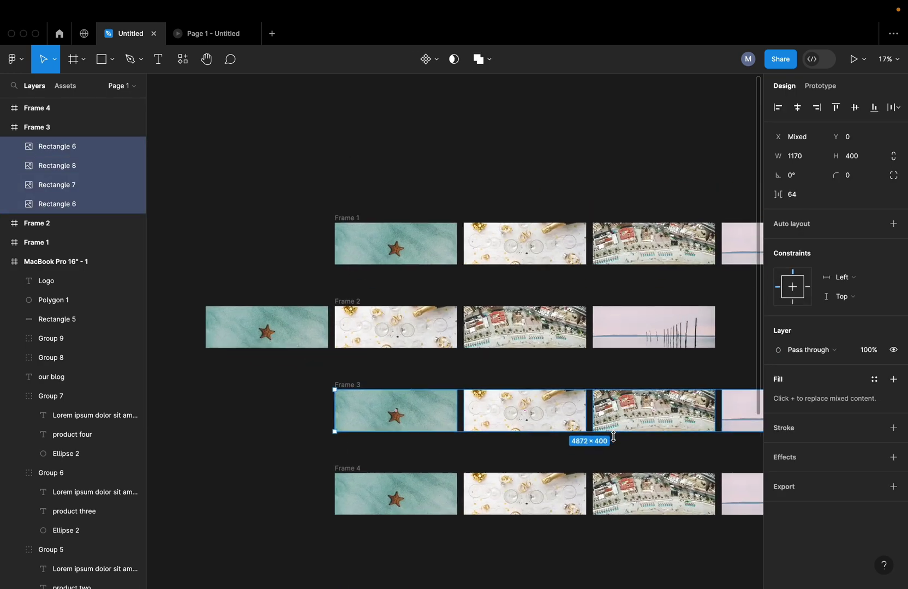
pyautogui.moveTo(638, 423); pyautogui.dragTo(267, 360)
pyautogui.scroll(3, 360, 413)
pyautogui.scroll(3, 360, 412)
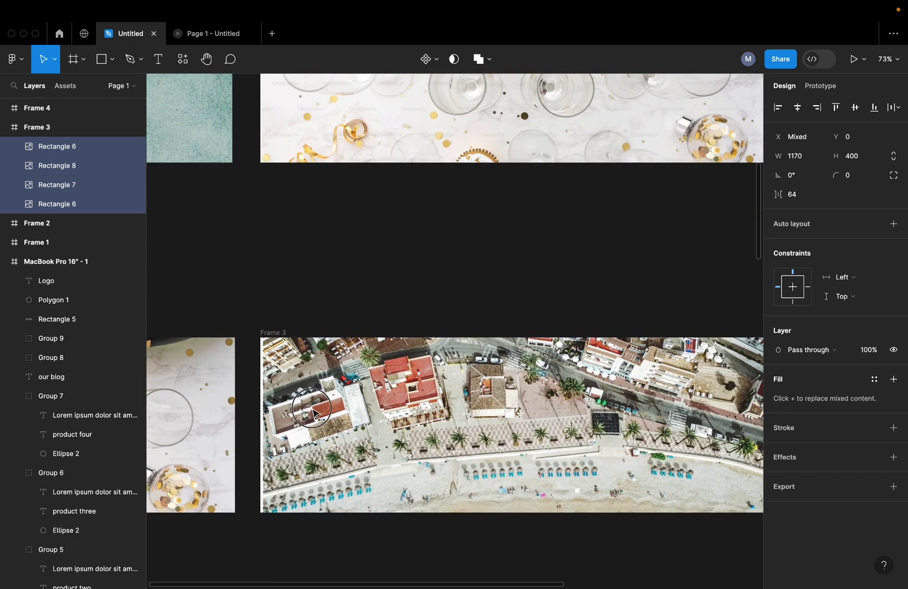
pyautogui.scroll(2, 264, 355)
pyautogui.scroll(5, 264, 356)
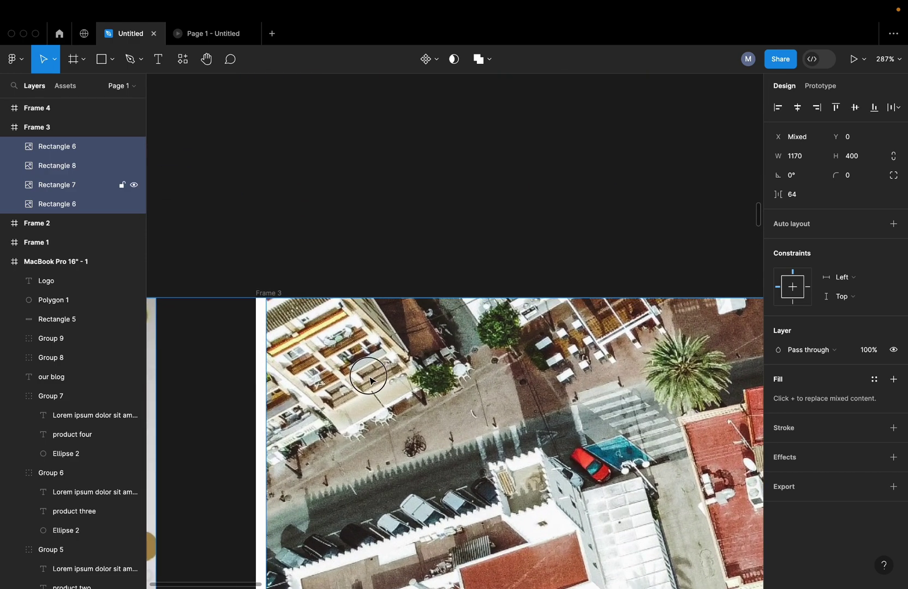
pyautogui.scroll(2, 365, 379)
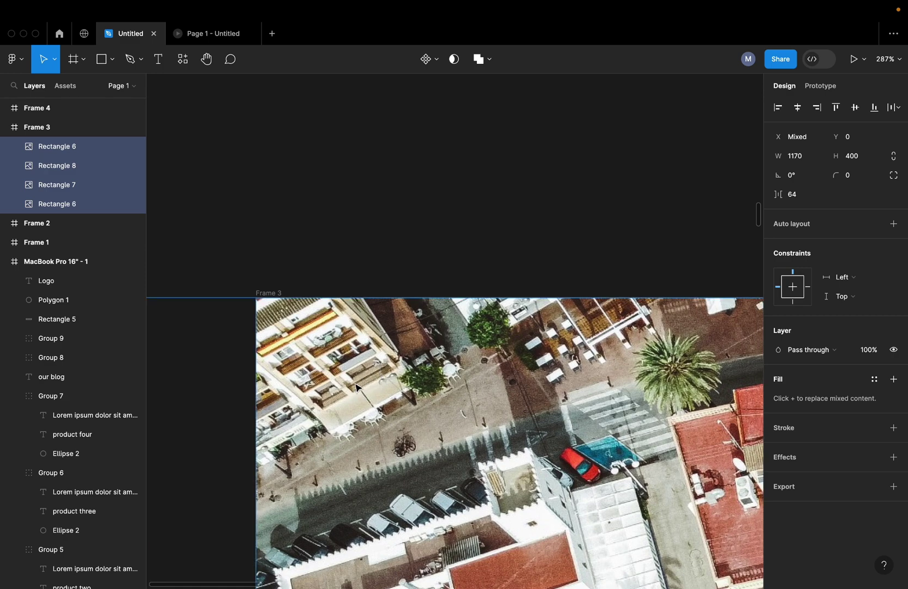
pyautogui.scroll(-8, 363, 383)
pyautogui.scroll(-3, 357, 387)
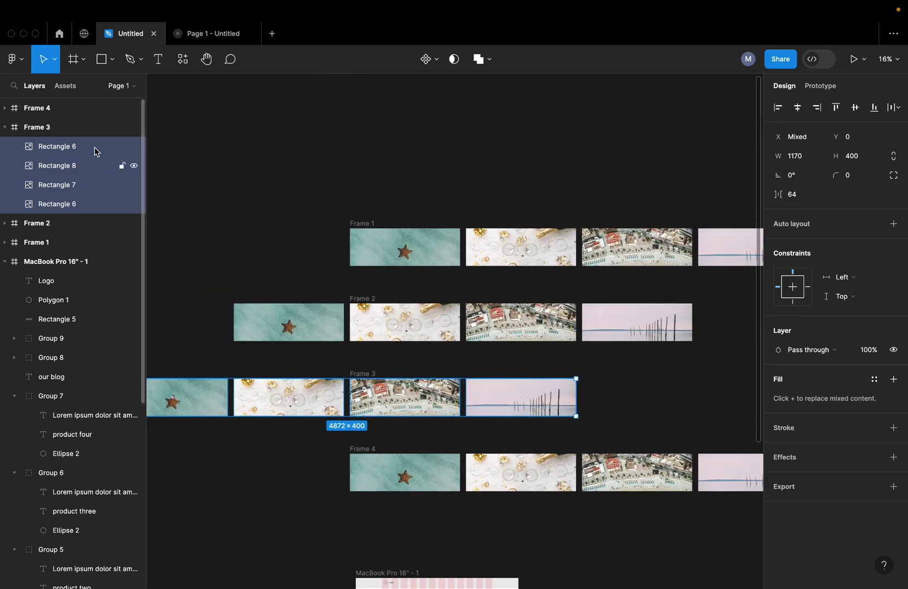
# - Slide Frame 4's four images left until its last photo sits inside the frame
pyautogui.click(5, 128)
pyautogui.click(15, 110)
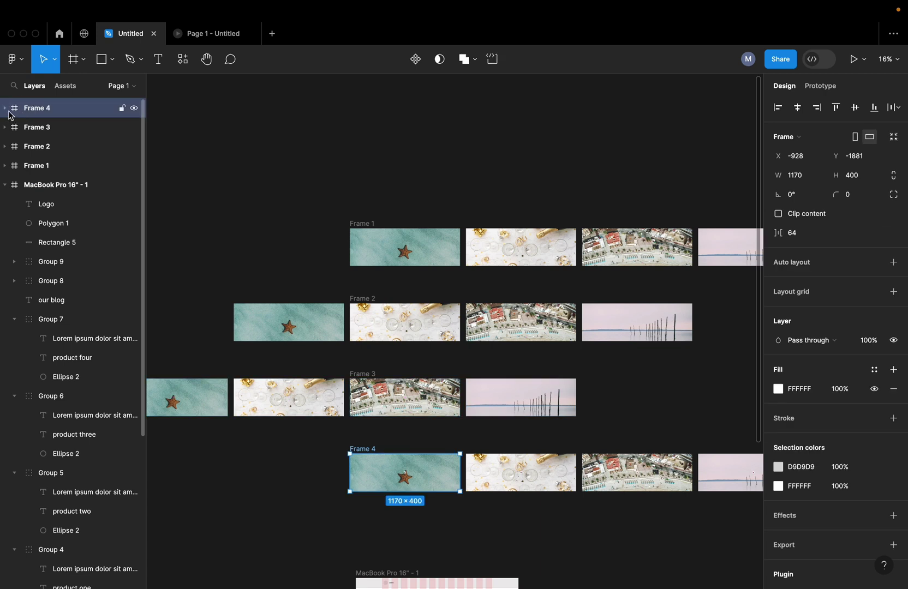
pyautogui.click(6, 108)
pyautogui.click(49, 131)
pyautogui.keyDown('shift'); pyautogui.click(51, 184); pyautogui.keyUp('shift')
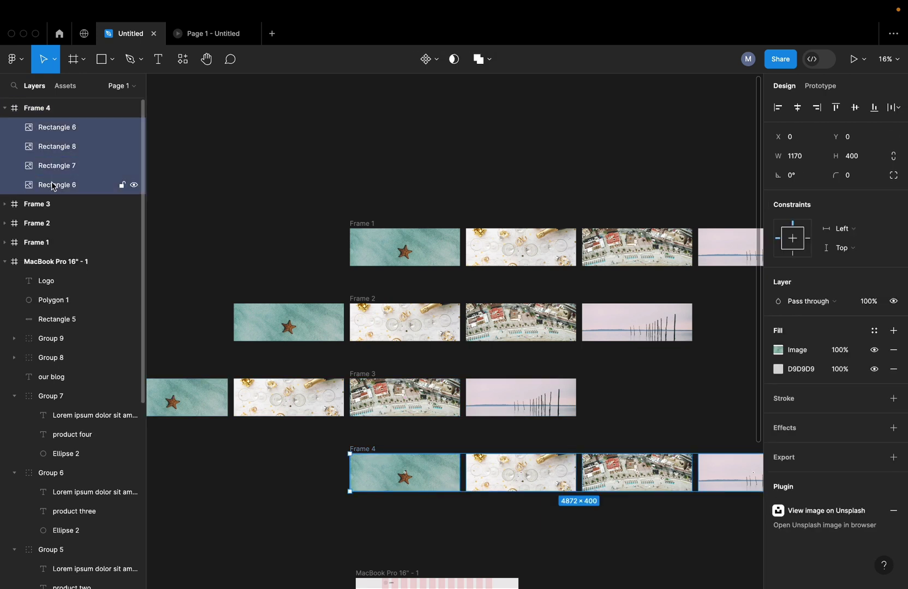
pyautogui.scroll(-2, 513, 439)
pyautogui.moveTo(633, 451); pyautogui.dragTo(414, 451)
pyautogui.scroll(5, 414, 452)
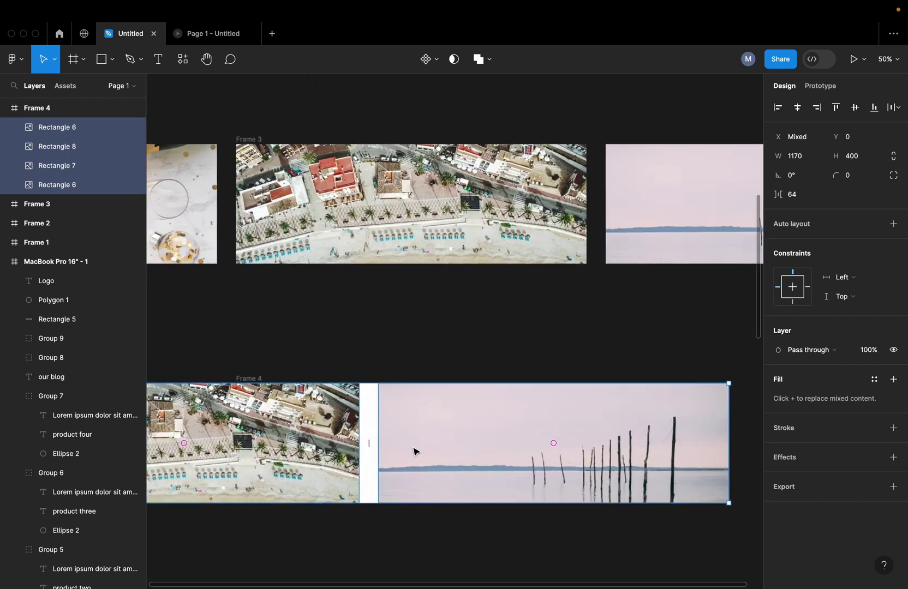
pyautogui.hscroll(-3, 391, 445)
pyautogui.moveTo(472, 442); pyautogui.dragTo(388, 440)
pyautogui.scroll(3, 311, 410)
pyautogui.scroll(-7, 315, 395)
pyautogui.scroll(-2, 320, 401)
pyautogui.click(500, 397)
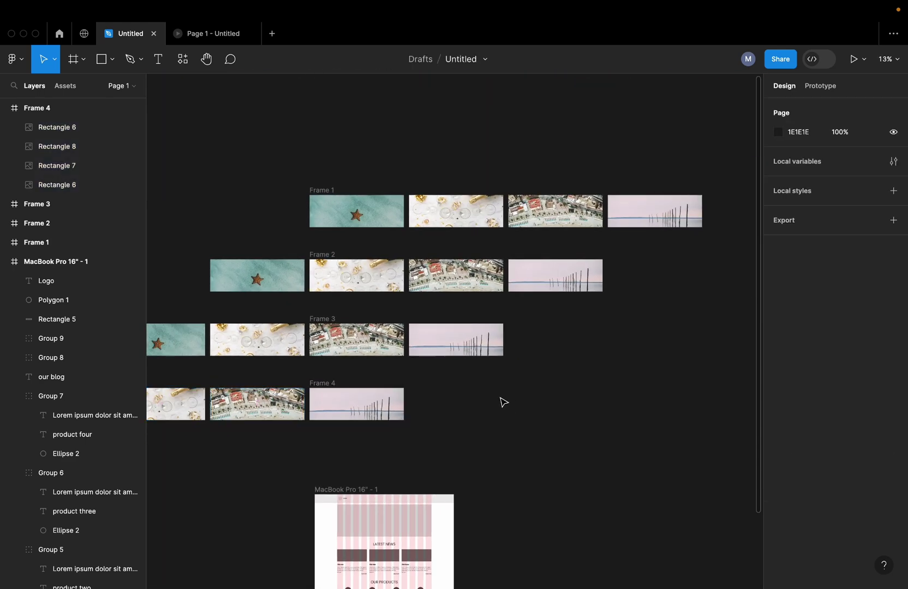
# - Turn on Clip content for Frames 1–4 so each shows only its own photo
pyautogui.click(6, 110)
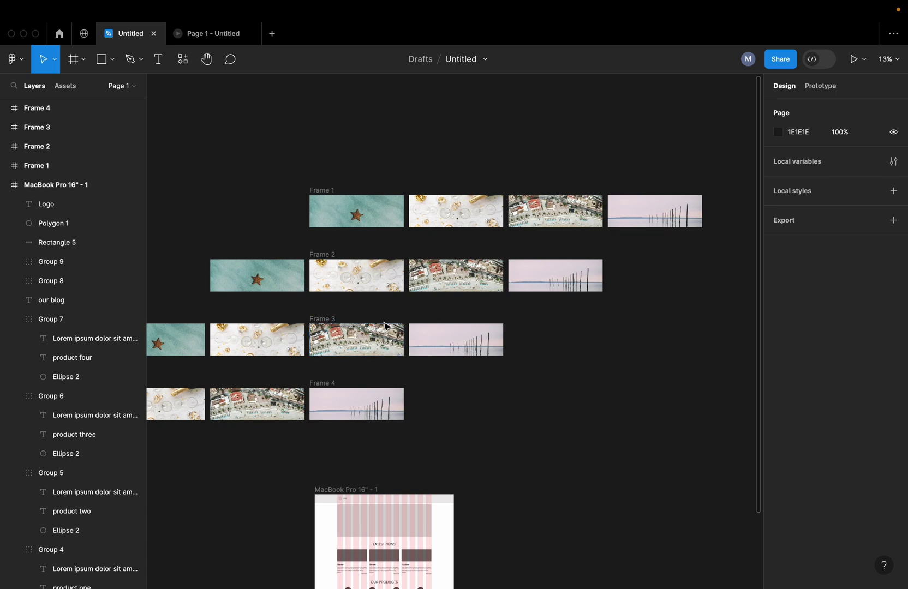
pyautogui.scroll(-1, 384, 322)
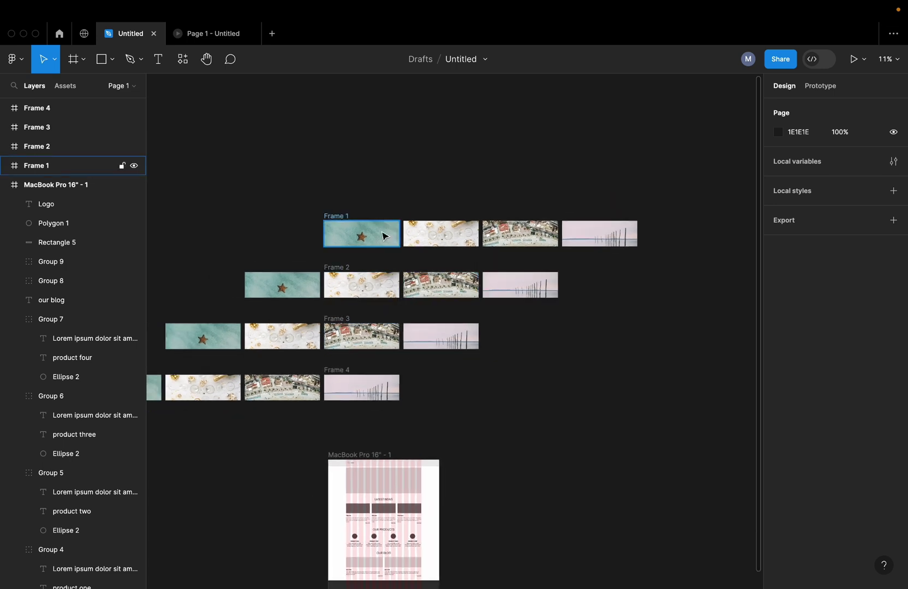
pyautogui.click(19, 107)
pyautogui.keyDown('shift'); pyautogui.click(43, 169); pyautogui.keyUp('shift')
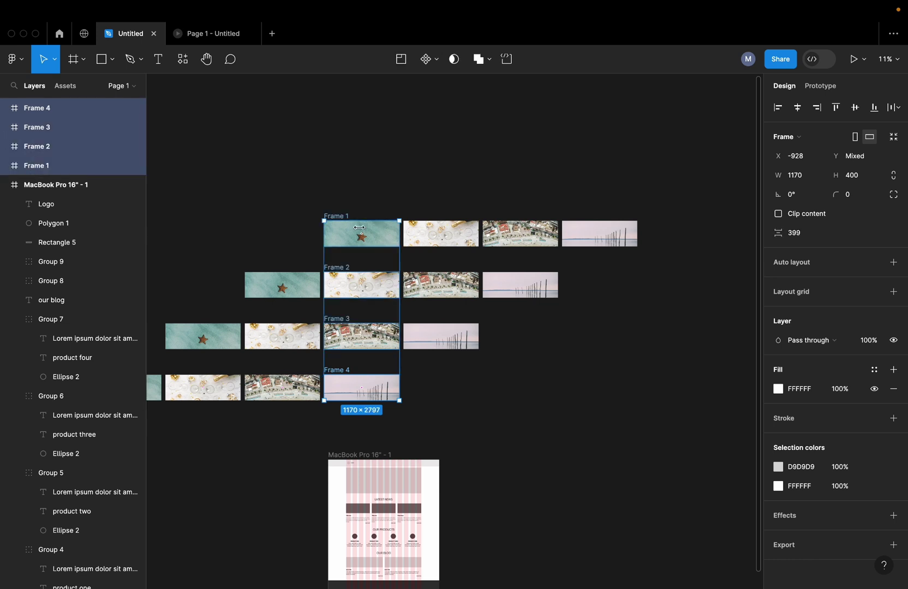
pyautogui.click(779, 214)
pyautogui.click(536, 328)
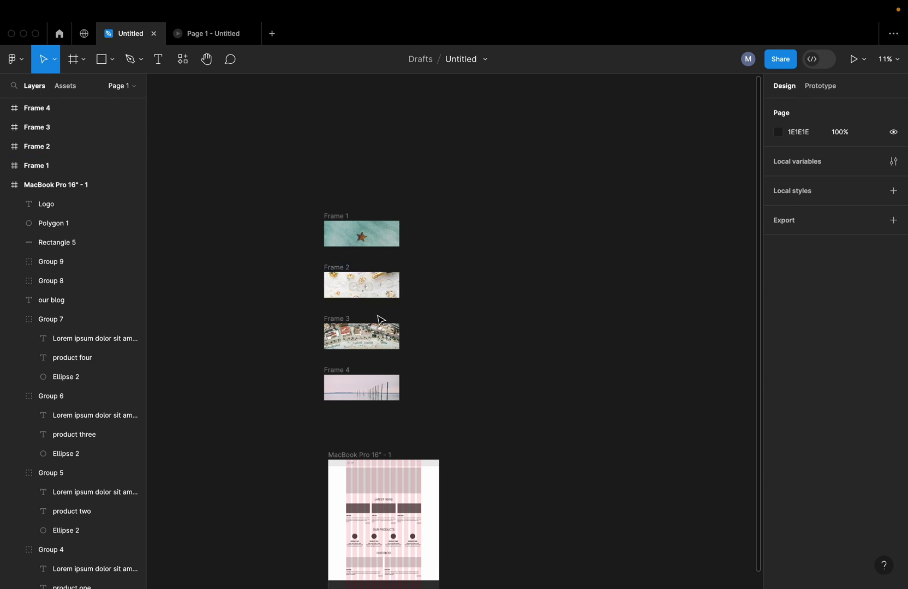
# - Combine Frames 1–4 into a component set, Component 1, with four variants
pyautogui.scroll(2, 380, 319)
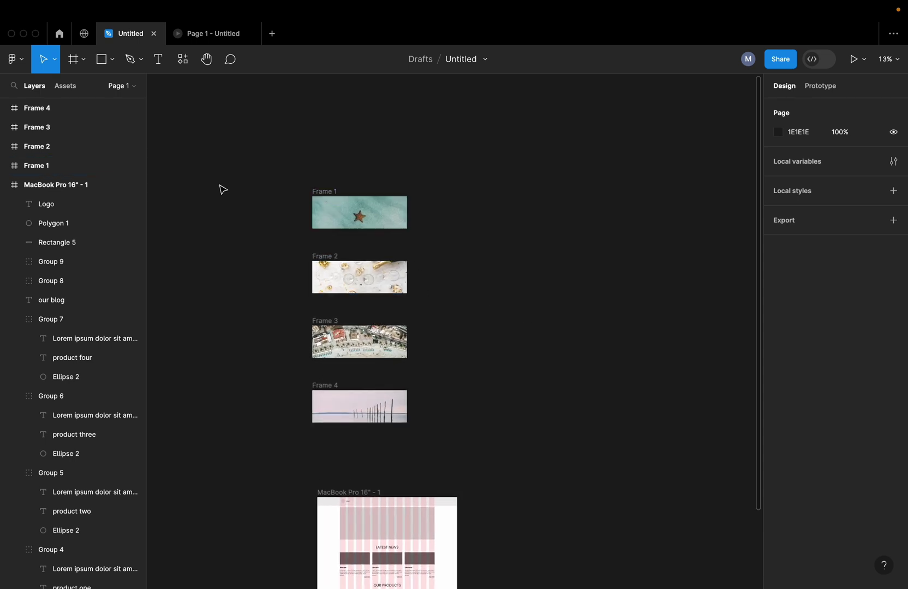
pyautogui.click(66, 109)
pyautogui.keyDown('shift'); pyautogui.click(63, 170); pyautogui.keyUp('shift')
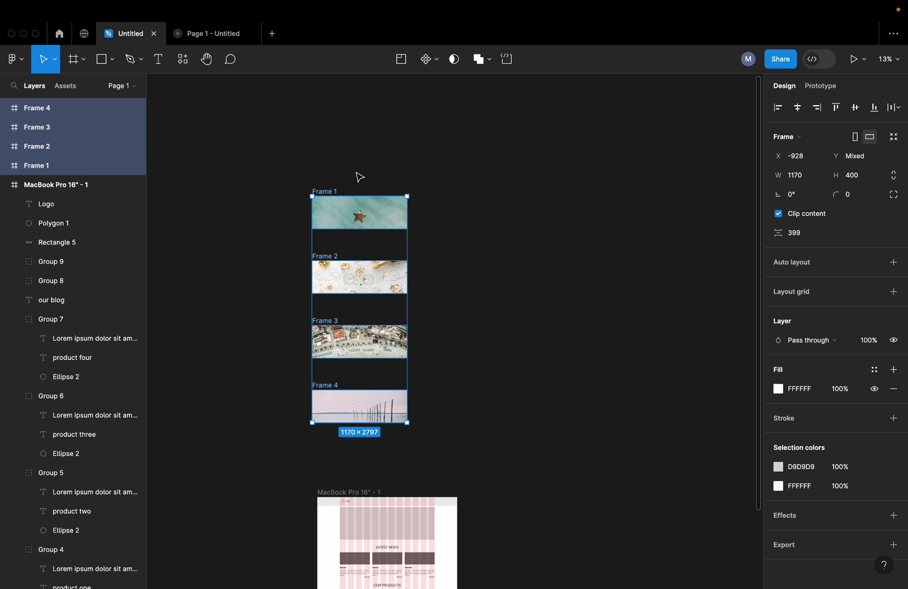
pyautogui.click(439, 66)
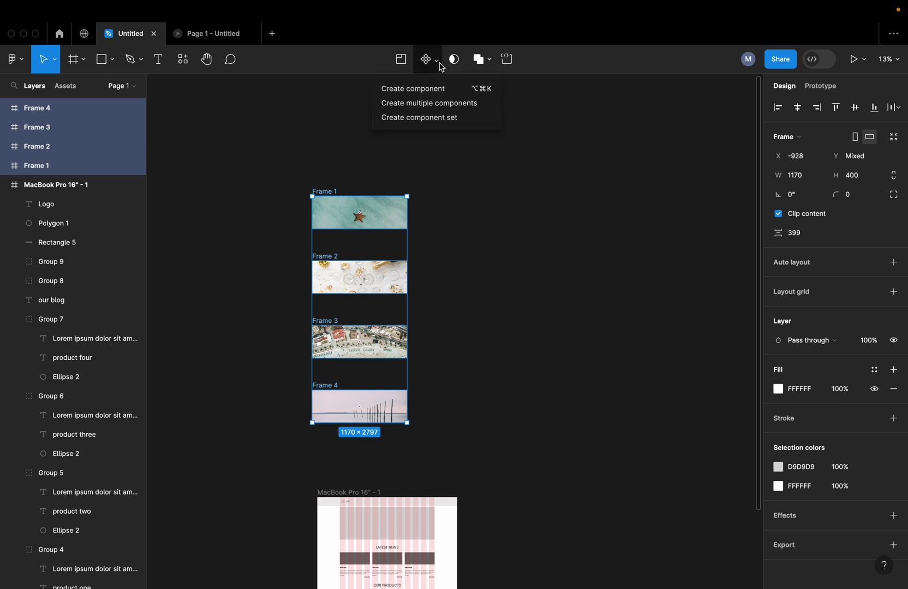
pyautogui.click(402, 120)
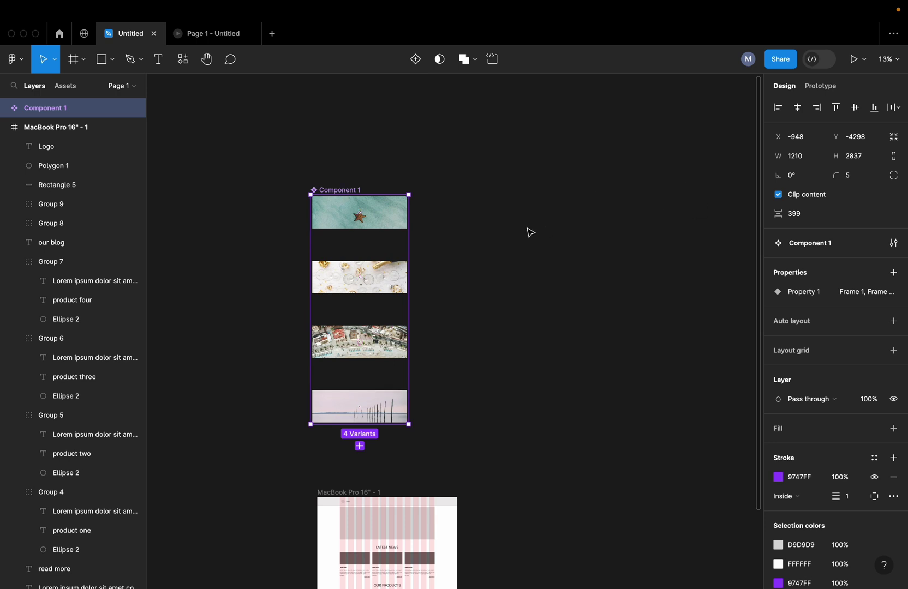
pyautogui.click(819, 88)
# - Connect Frame 1 to Frame 2 with an After delay trigger of 1000ms
pyautogui.click(509, 255)
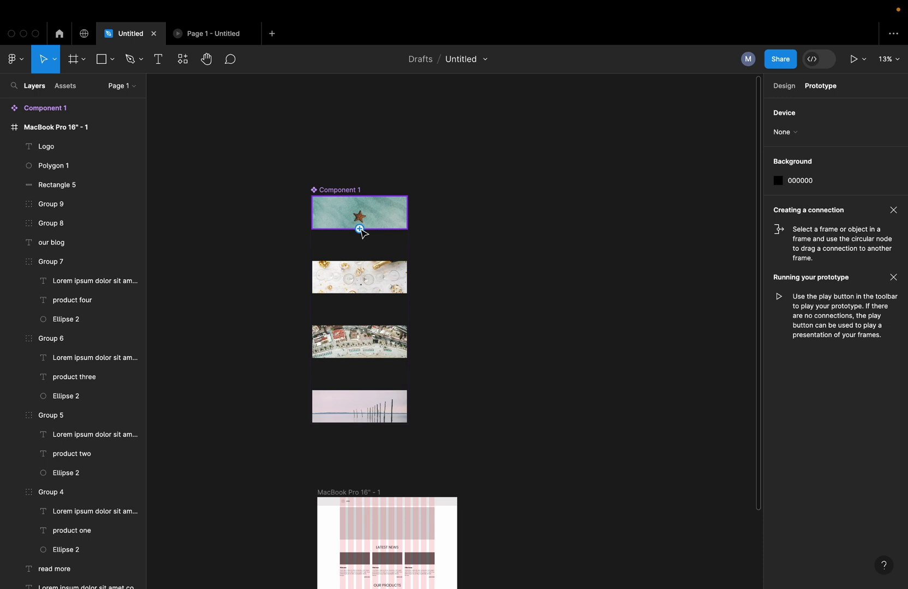
pyautogui.click(362, 233)
pyautogui.moveTo(362, 233); pyautogui.dragTo(501, 212)
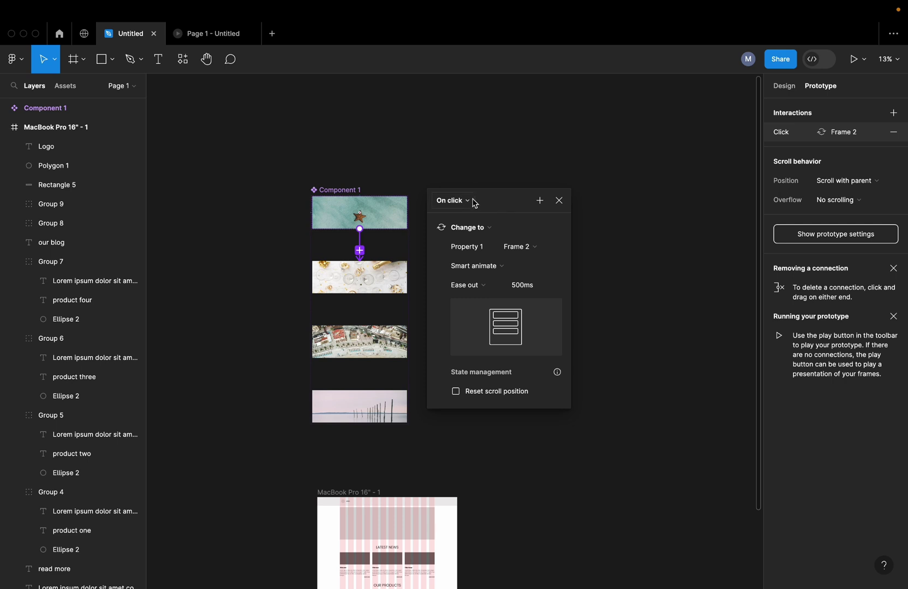
pyautogui.click(453, 201)
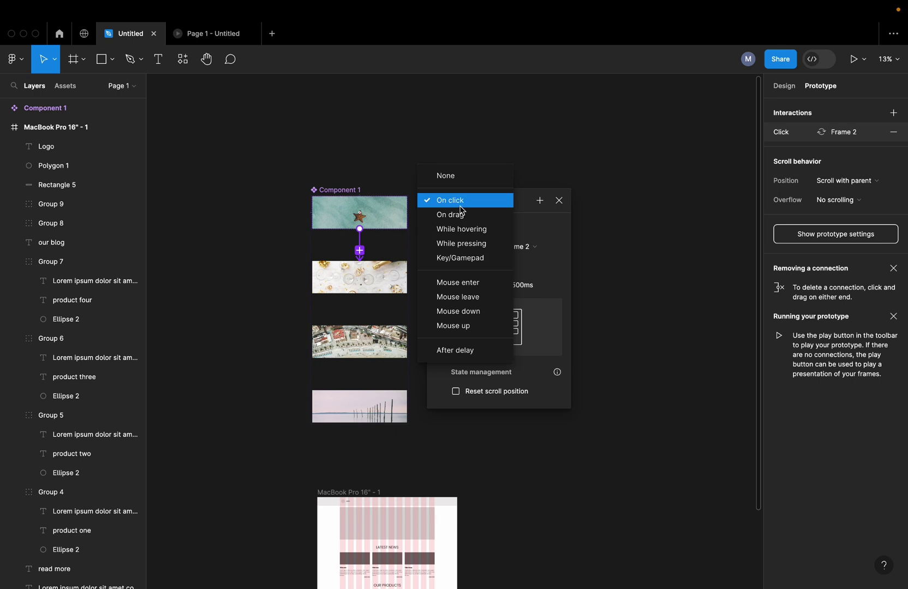
pyautogui.click(442, 352)
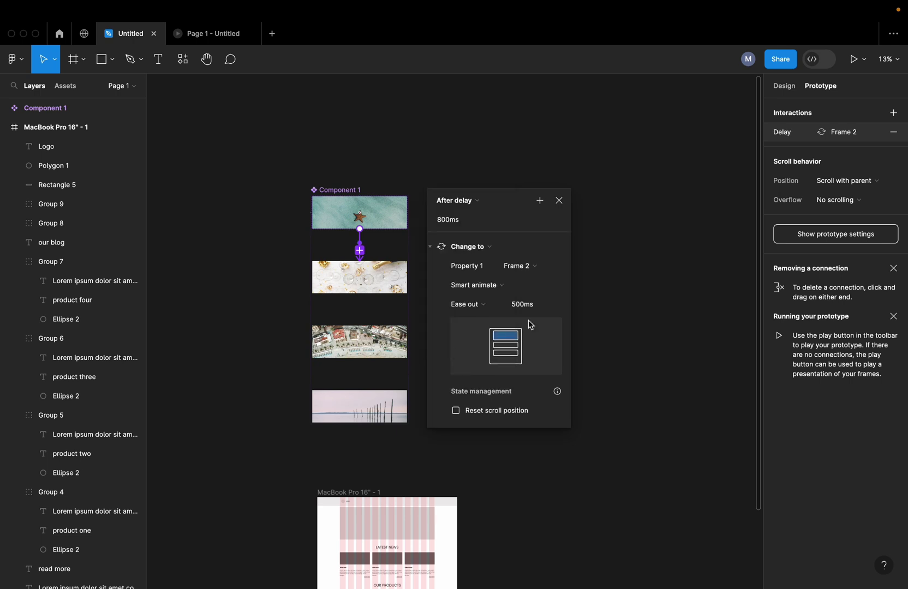
pyautogui.click(448, 221)
pyautogui.click(441, 221)
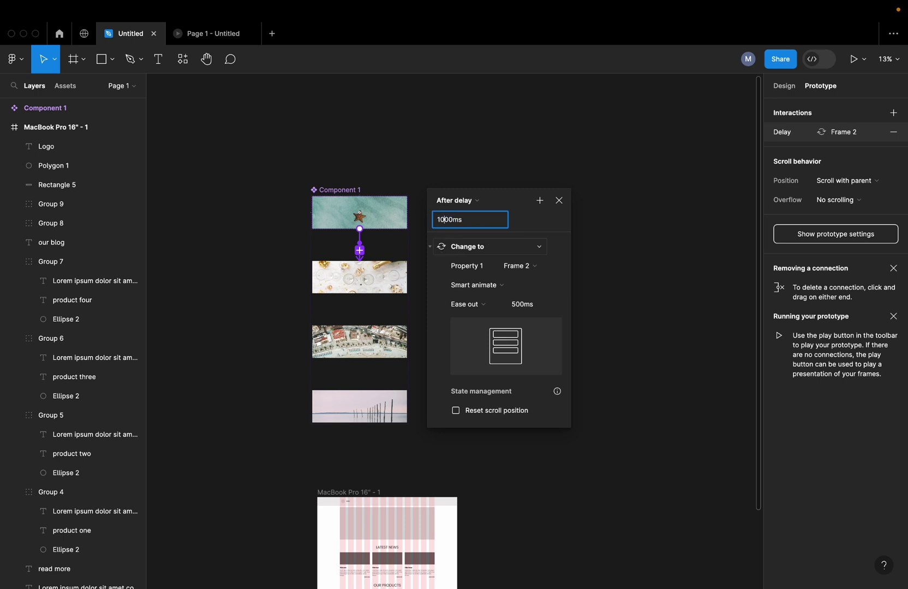
pyautogui.press('Return')
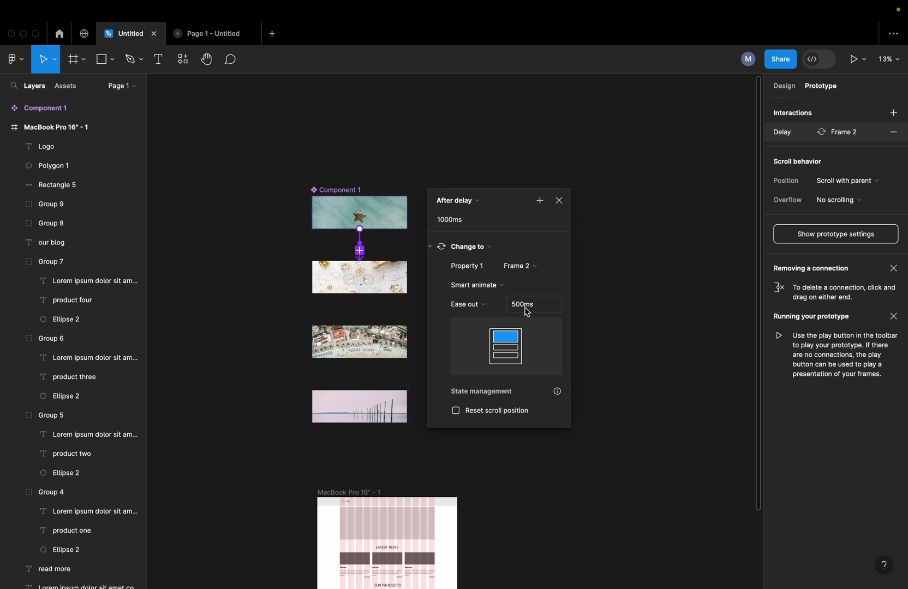
pyautogui.click(558, 200)
# - Connect Frame 2 to Frame 3, triggered After delay at 1000ms
pyautogui.click(363, 288)
pyautogui.moveTo(360, 295); pyautogui.dragTo(360, 333)
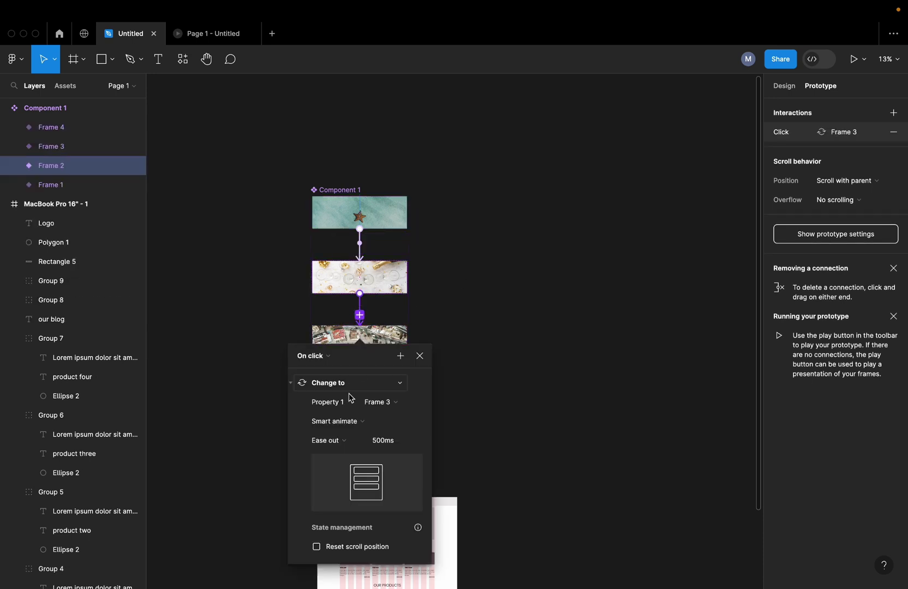
pyautogui.click(329, 364)
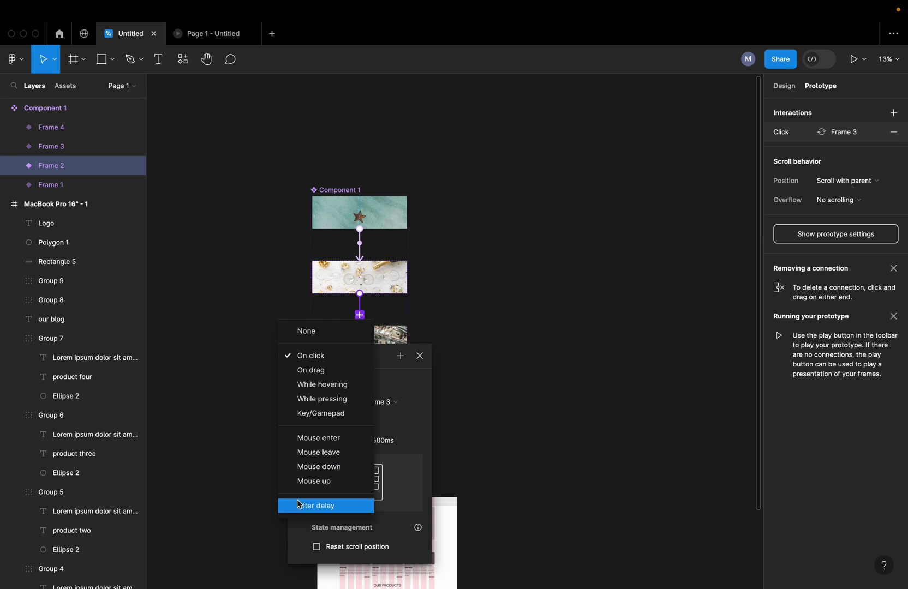
pyautogui.click(299, 503)
pyautogui.click(303, 375)
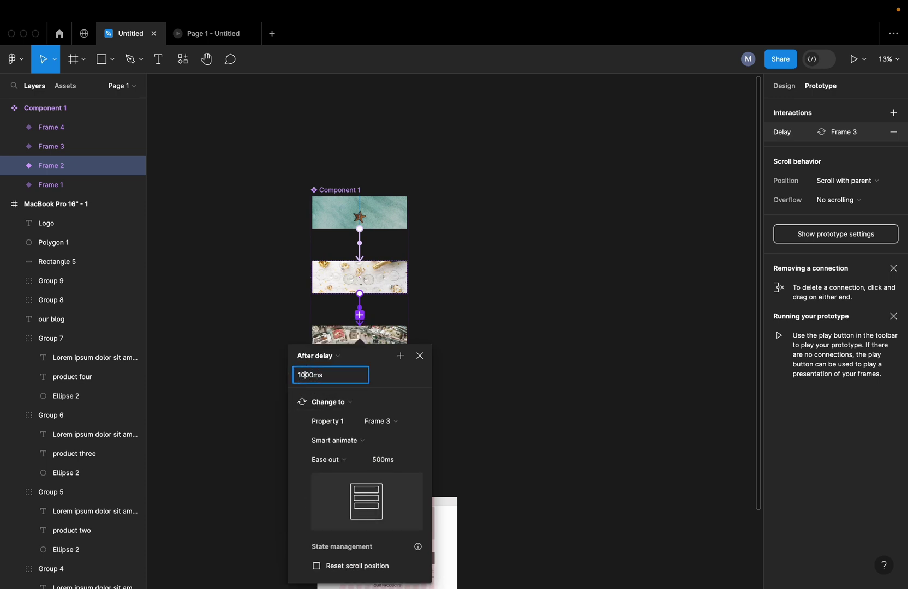
pyautogui.press('Return')
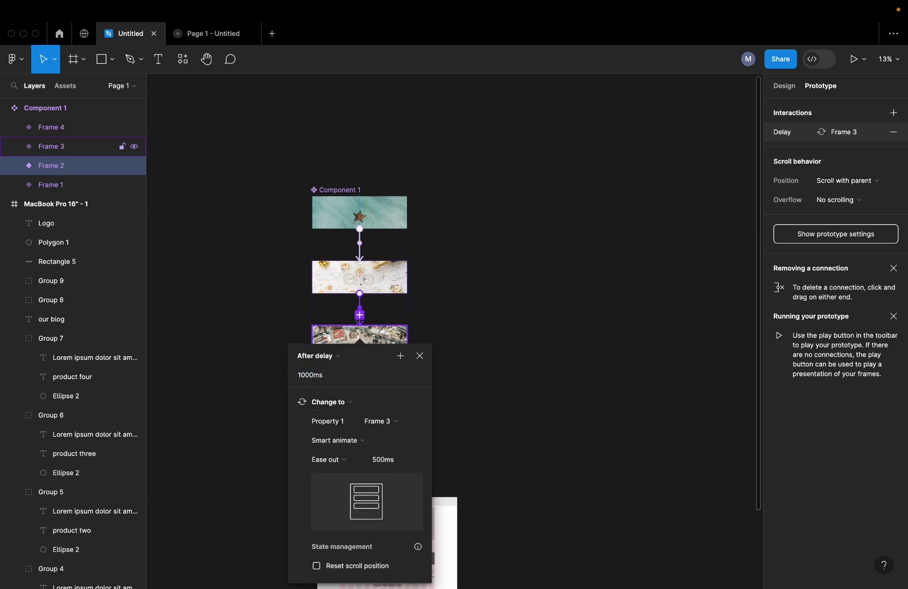
pyautogui.click(424, 362)
# - Link Frame 3 to Frame 4 with a 1000ms After delay trigger
pyautogui.click(376, 346)
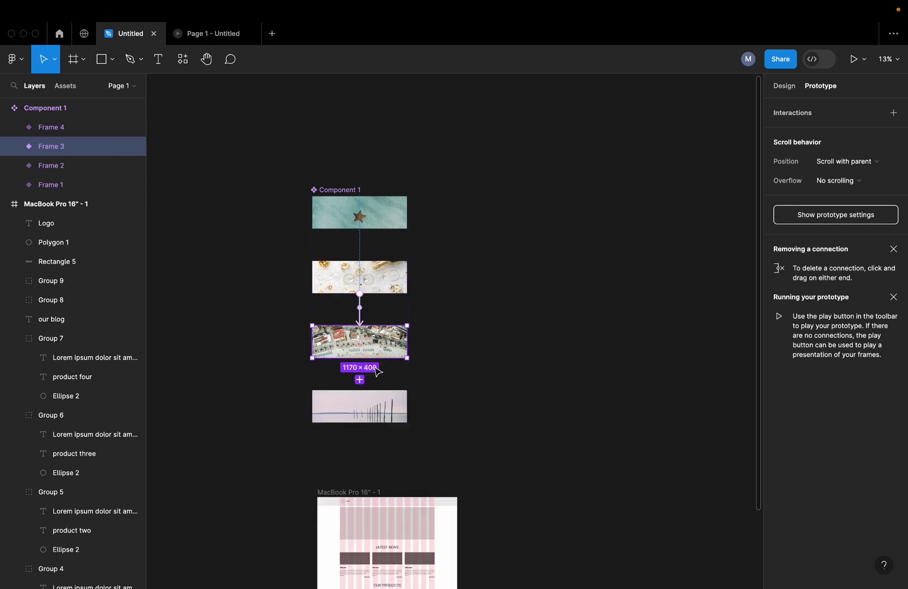
pyautogui.moveTo(359, 358); pyautogui.dragTo(356, 407)
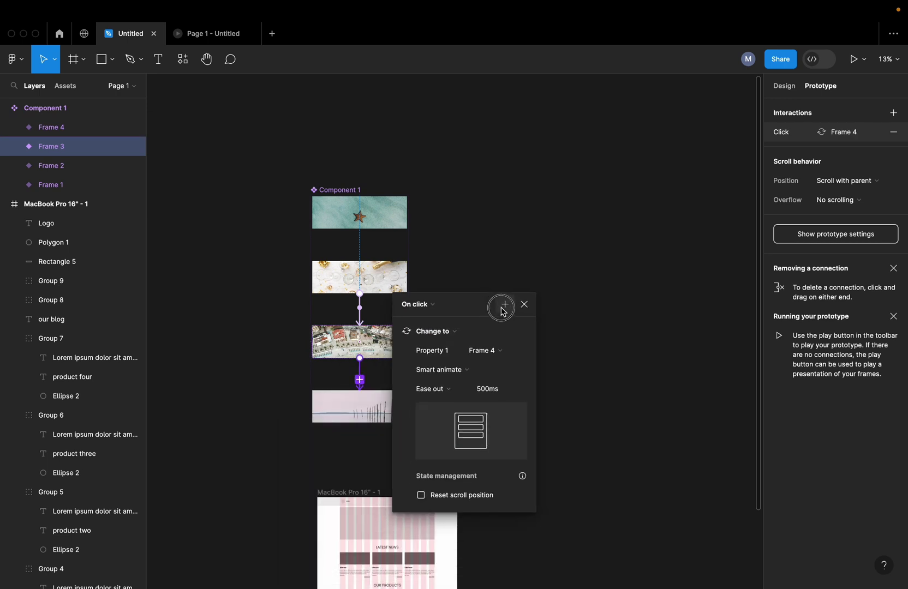
pyautogui.click(521, 295)
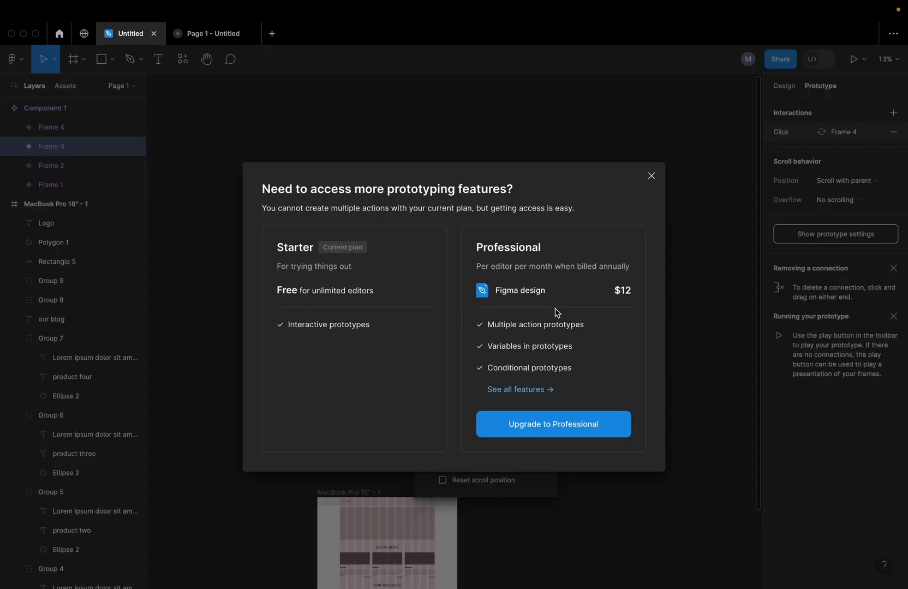
pyautogui.click(652, 177)
pyautogui.click(456, 294)
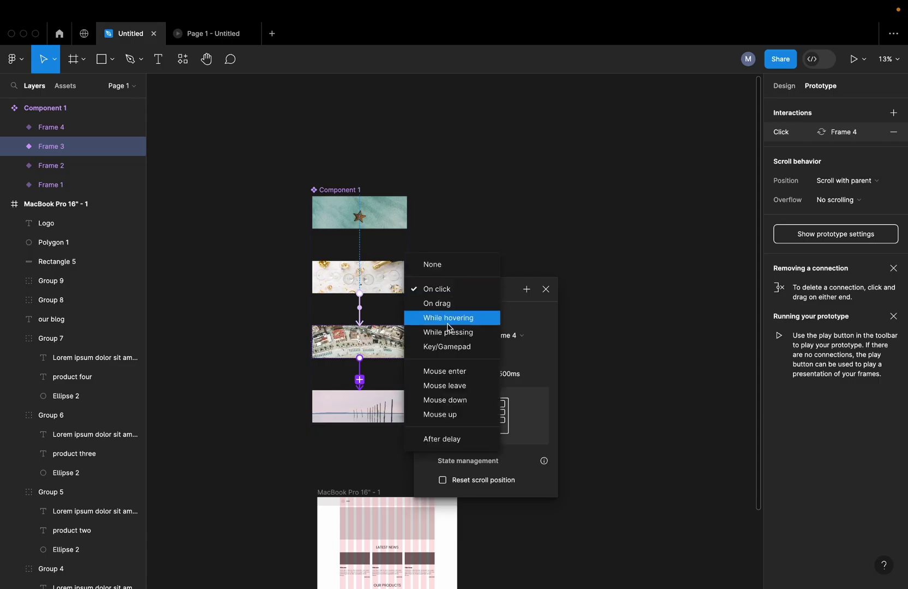
pyautogui.click(439, 437)
pyautogui.moveTo(433, 309); pyautogui.dragTo(421, 329)
pyautogui.press('Return')
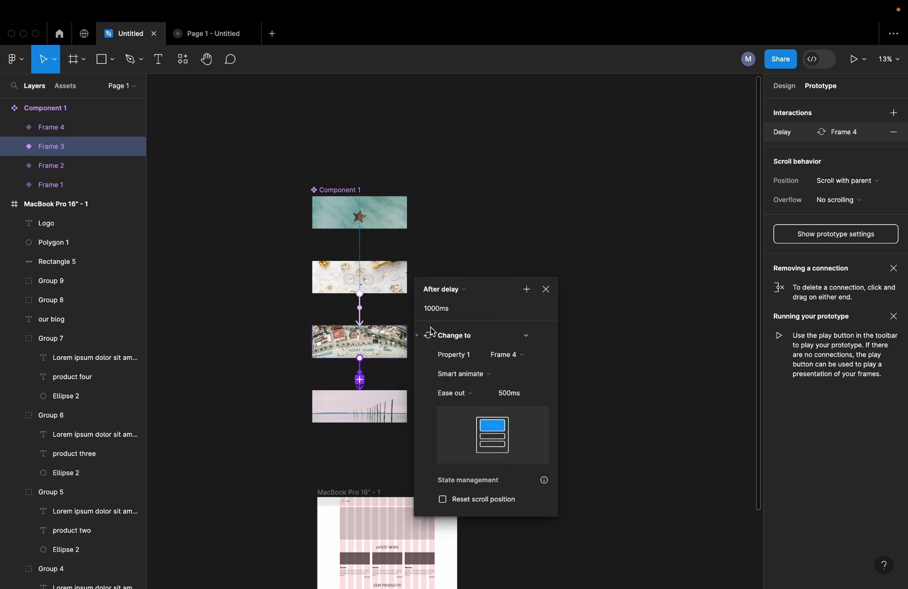
pyautogui.click(542, 298)
# - Loop Frame 4 back to Frame 1 after a 1000ms delay
pyautogui.click(357, 413)
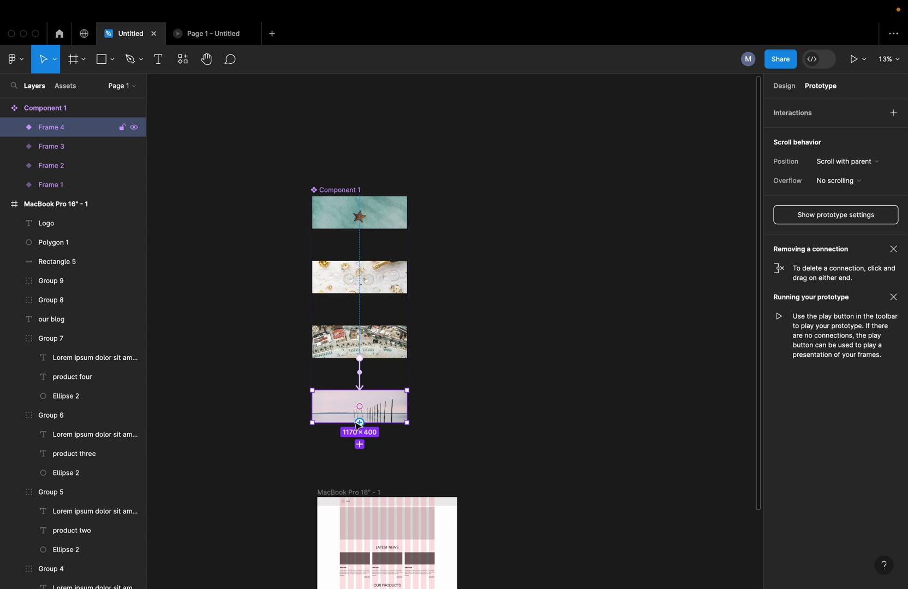
pyautogui.moveTo(360, 423); pyautogui.dragTo(331, 228)
pyautogui.click(316, 258)
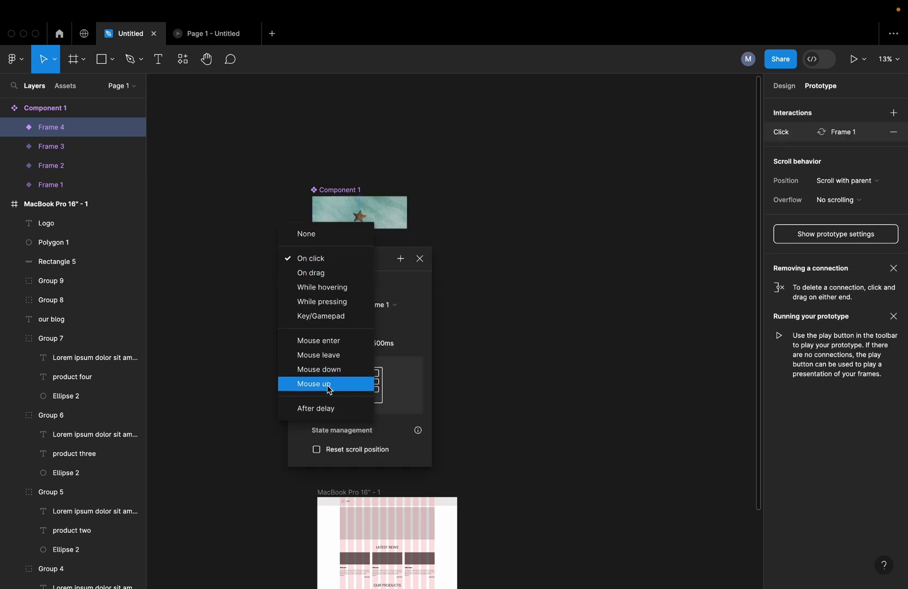
pyautogui.click(322, 408)
pyautogui.click(297, 284)
pyautogui.press('Return')
pyautogui.click(420, 259)
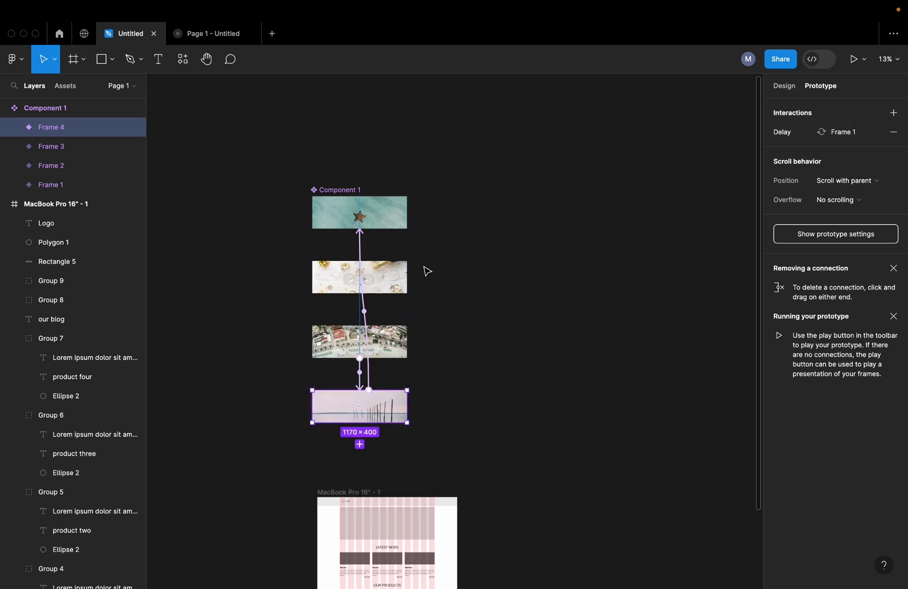
pyautogui.click(494, 343)
pyautogui.scroll(5, 474, 347)
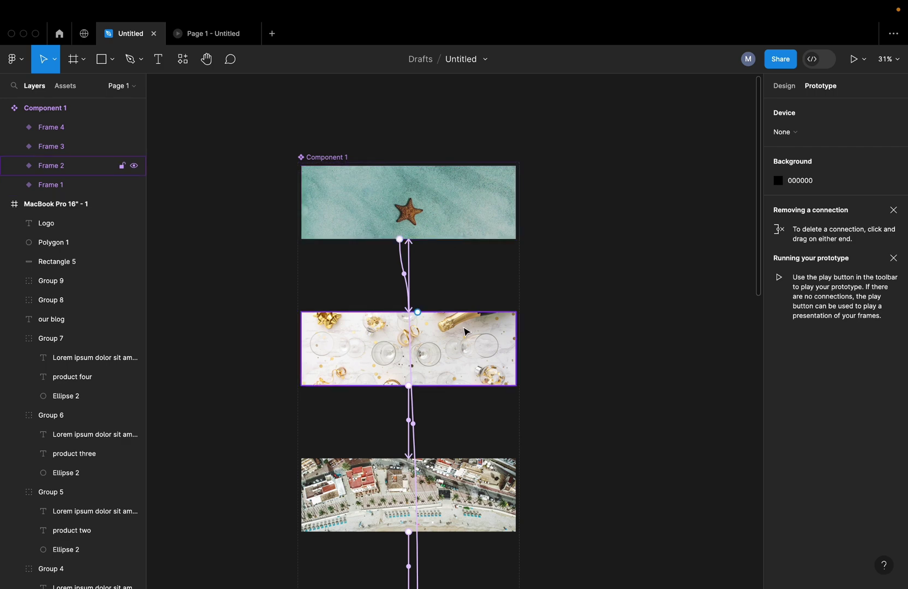
pyautogui.scroll(5, 442, 306)
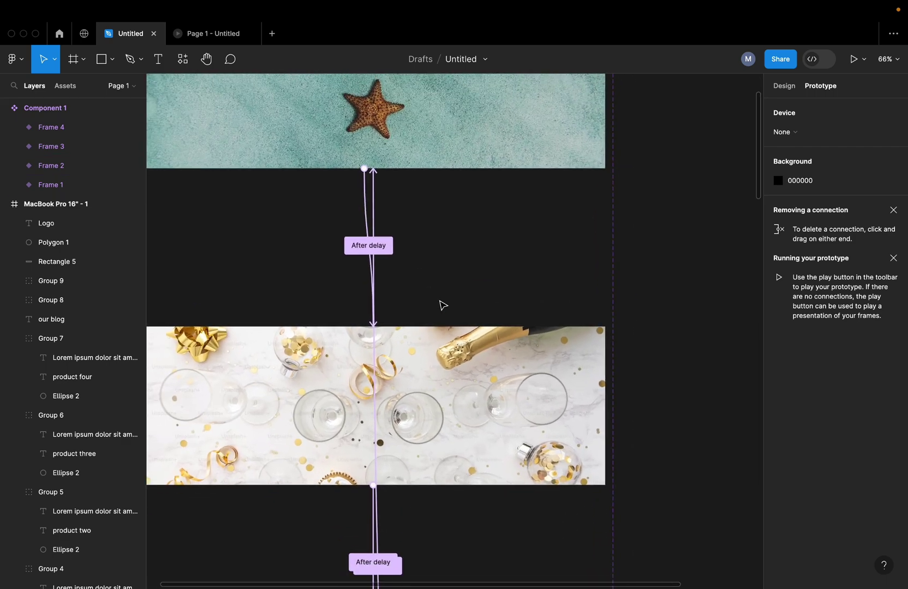
pyautogui.click(365, 192)
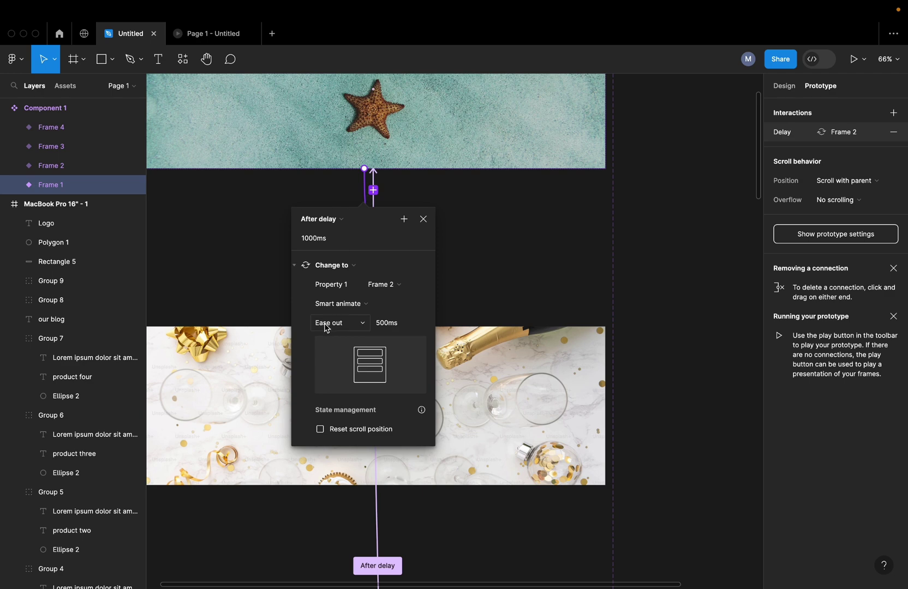
pyautogui.scroll(-3, 324, 330)
pyautogui.click(423, 117)
pyautogui.click(427, 315)
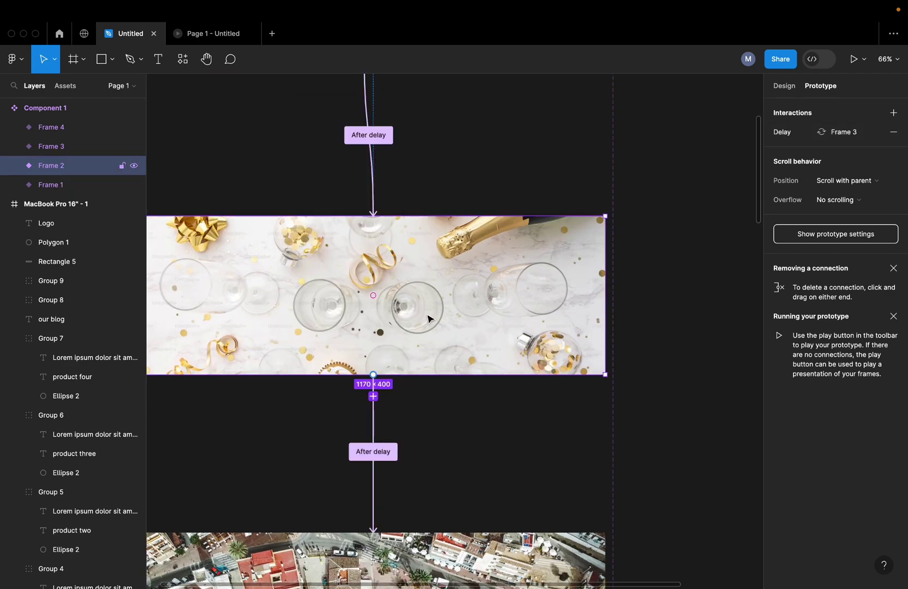
pyautogui.scroll(-5, 430, 318)
pyautogui.scroll(-4, 440, 361)
pyautogui.click(456, 319)
pyautogui.scroll(-6, 459, 357)
pyautogui.click(463, 395)
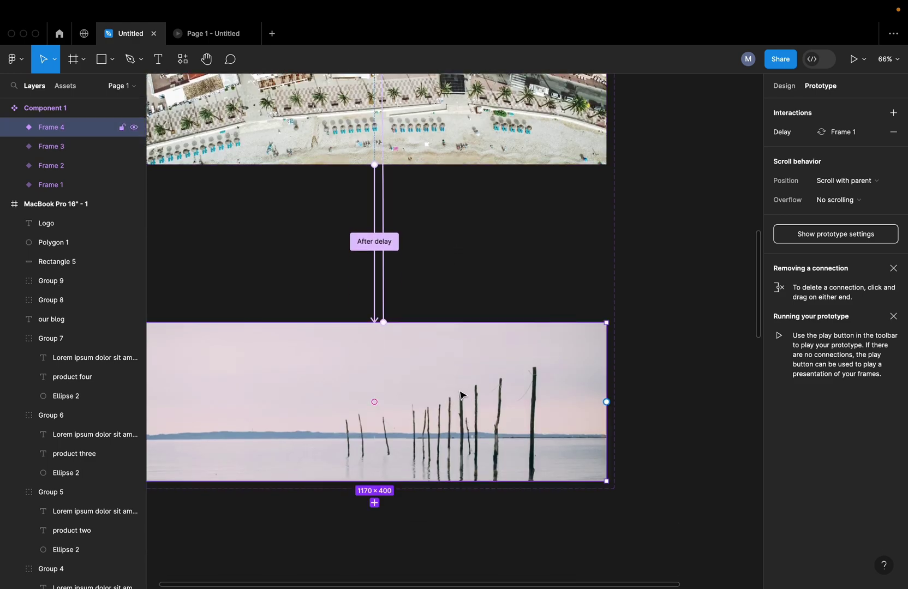
pyautogui.scroll(18, 463, 395)
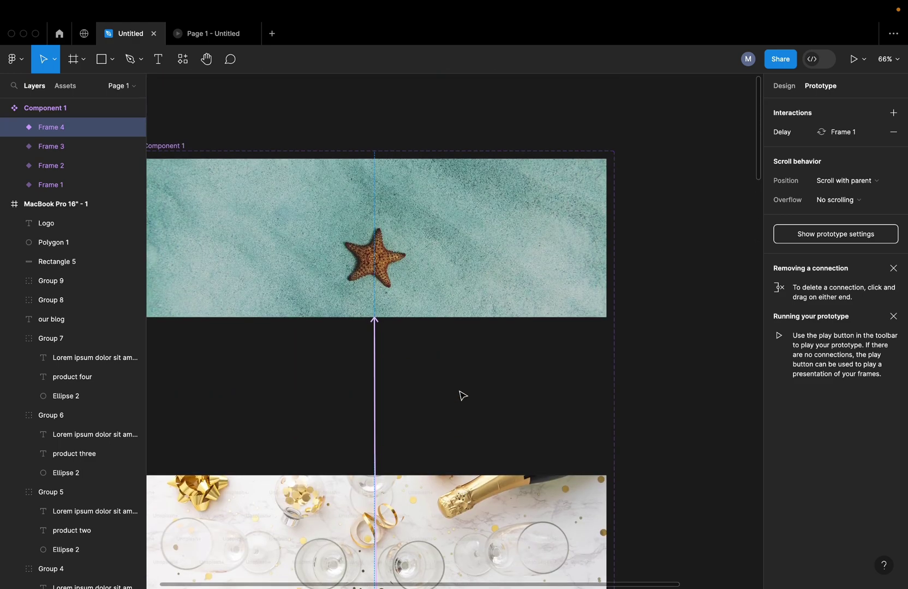
pyautogui.scroll(-1, 463, 396)
pyautogui.keyDown('ctrl'); pyautogui.scroll(-10, 464, 396); pyautogui.keyUp('ctrl')
pyautogui.click(585, 386)
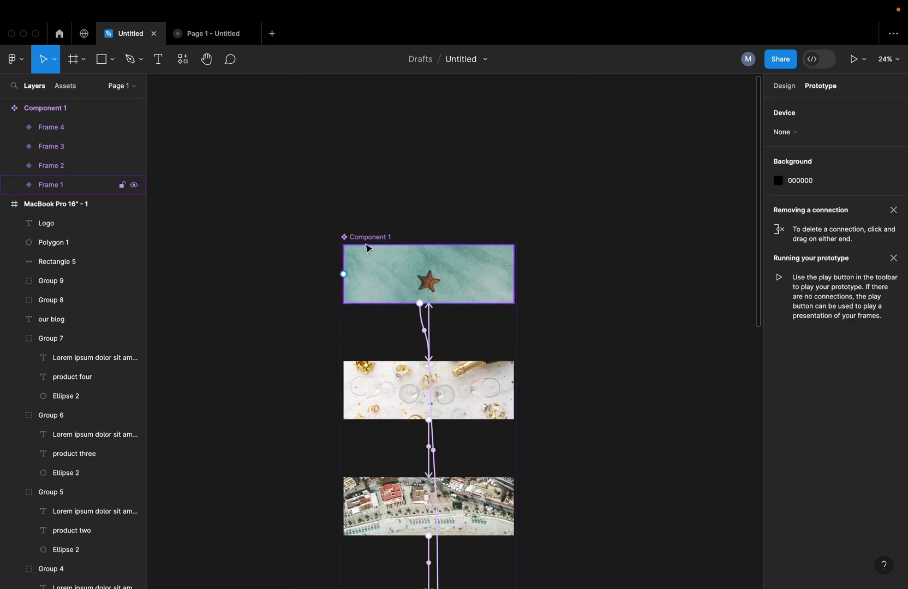
pyautogui.keyDown('ctrl'); pyautogui.scroll(-9, 314, 369); pyautogui.keyUp('ctrl')
pyautogui.scroll(-5, 380, 400)
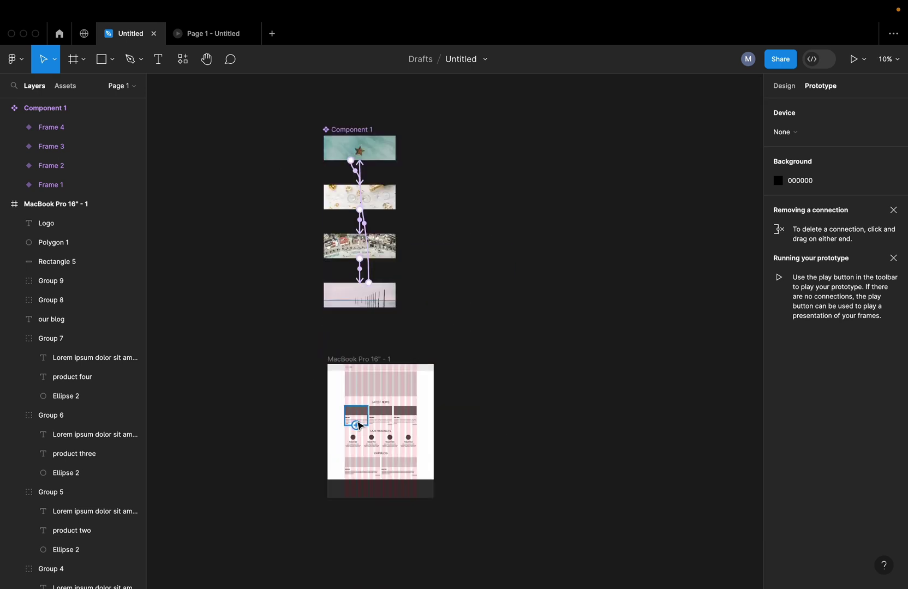
pyautogui.keyDown('ctrl'); pyautogui.scroll(9, 380, 400); pyautogui.keyUp('ctrl')
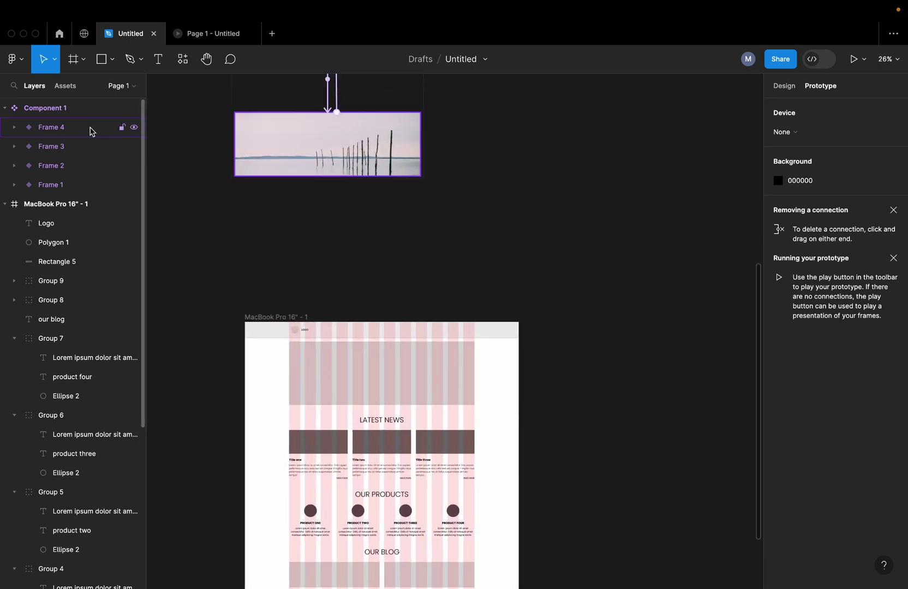
# - Close the 'Page 1 - Untitled' presentation tab and filter Assets to Local components
pyautogui.click(65, 85)
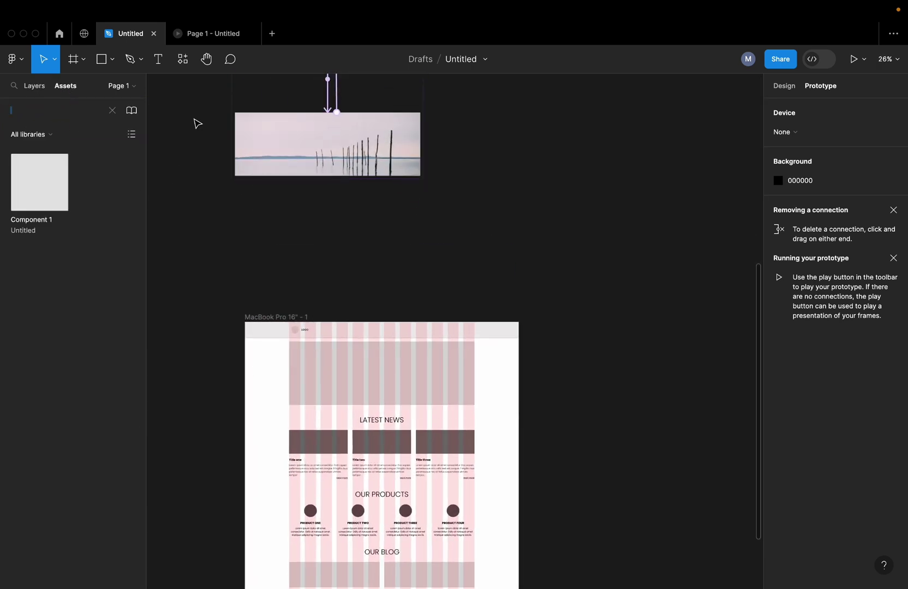
pyautogui.click(250, 34)
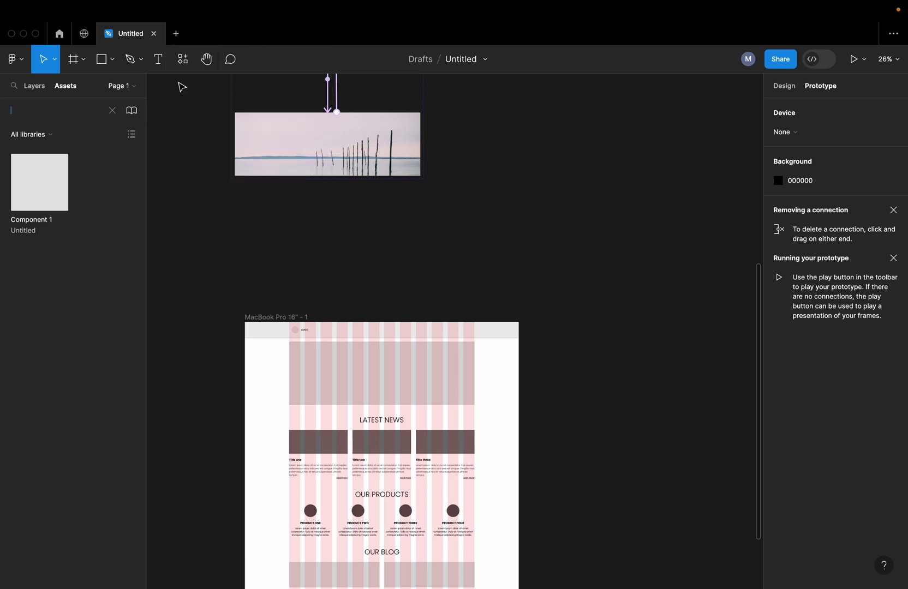
pyautogui.click(34, 237)
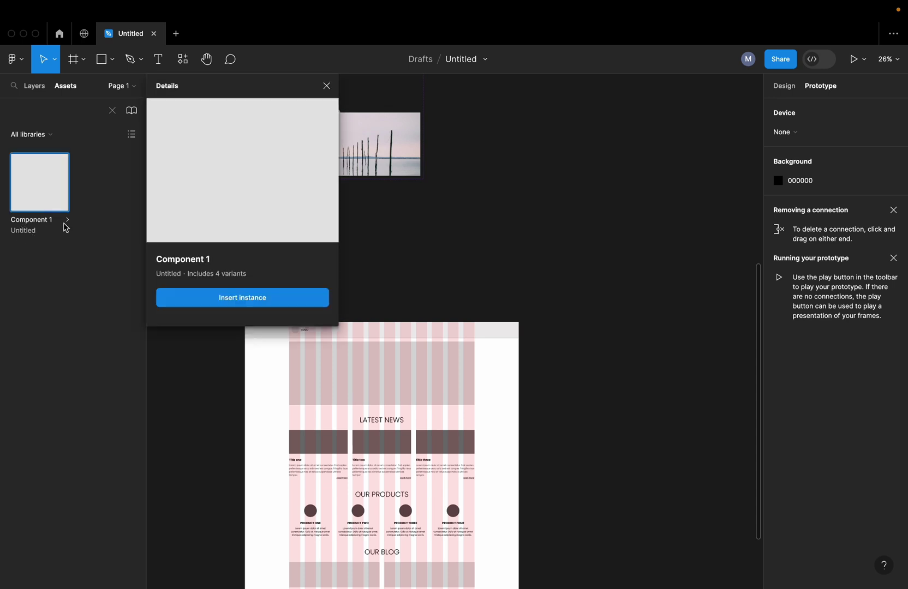
pyautogui.click(326, 85)
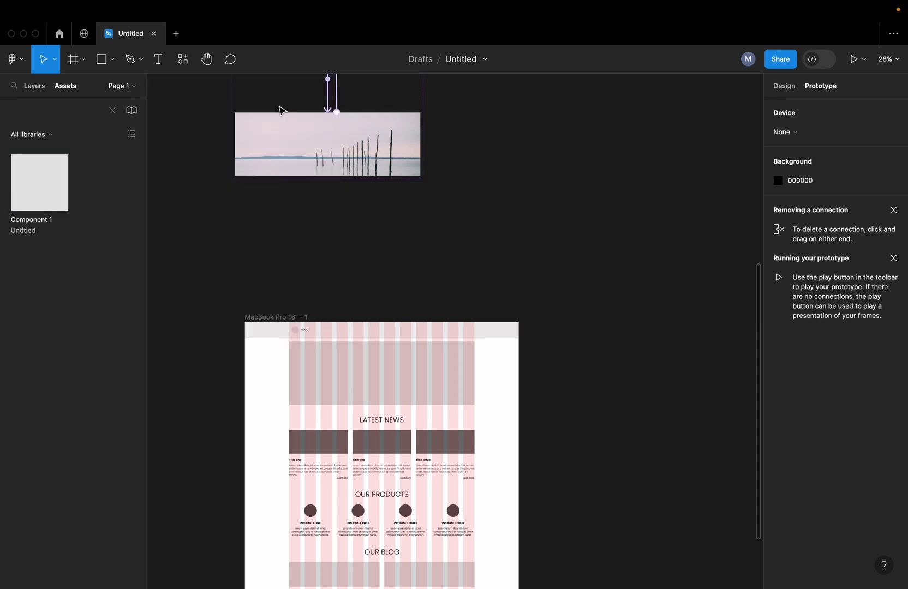
pyautogui.click(38, 143)
pyautogui.click(77, 148)
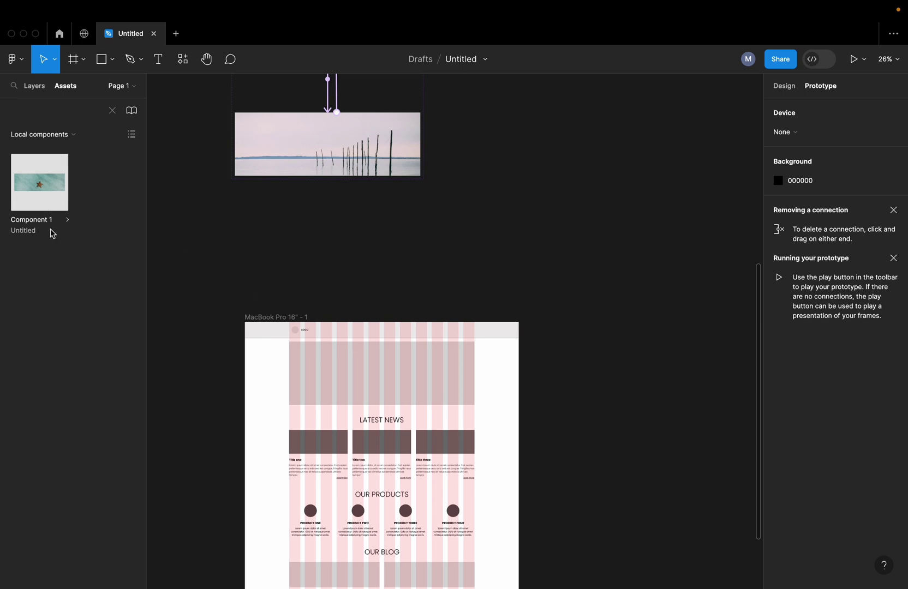
# - Place a Component 1 instance under the MacBook page header, centred horizontally
pyautogui.moveTo(29, 189); pyautogui.dragTo(324, 381)
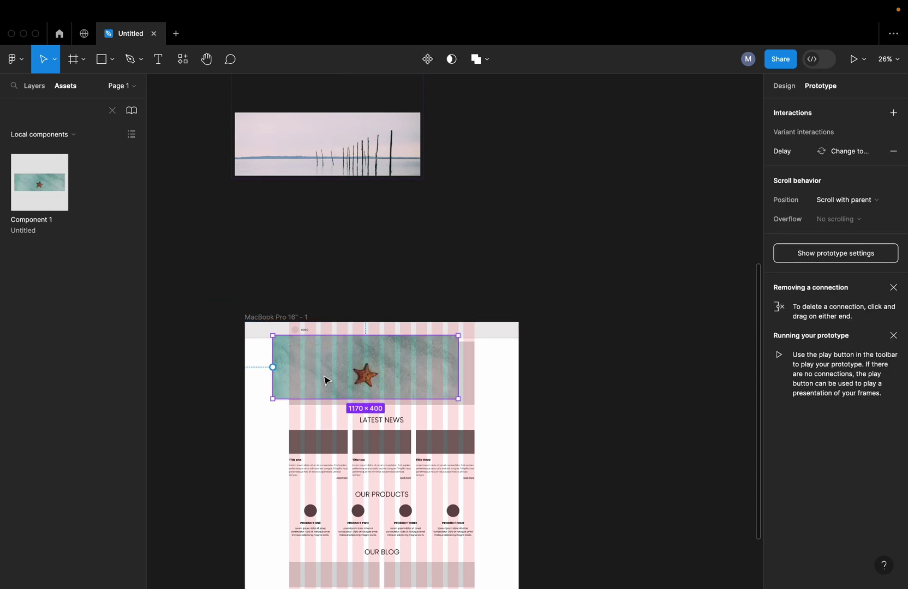
pyautogui.scroll(5, 318, 376)
pyautogui.scroll(10, 262, 371)
pyautogui.moveTo(315, 439); pyautogui.dragTo(318, 406)
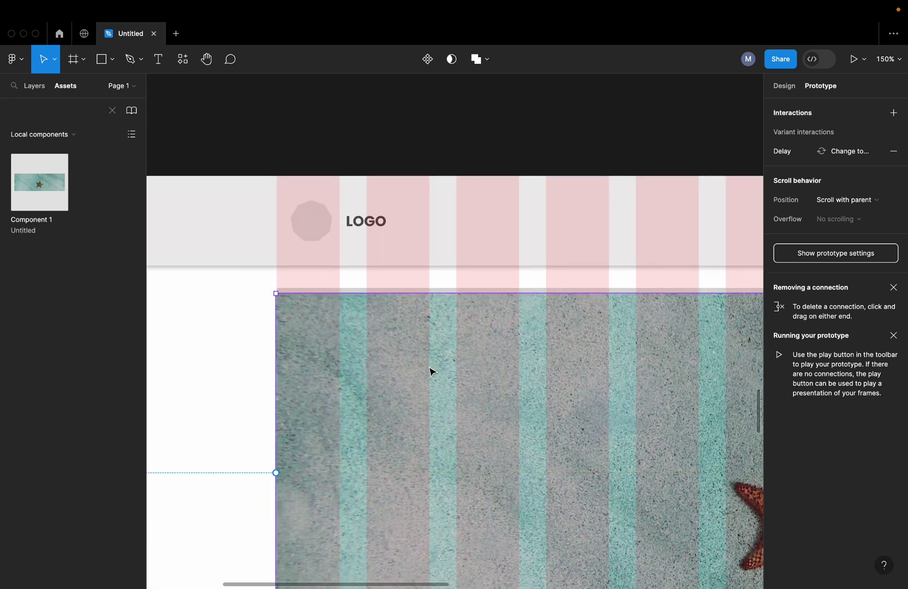
pyautogui.press('Up')
pyautogui.press('Up')
pyautogui.press('Up')
pyautogui.press('Up')
pyautogui.press('Up')
pyautogui.press('Up')
pyautogui.press('Up')
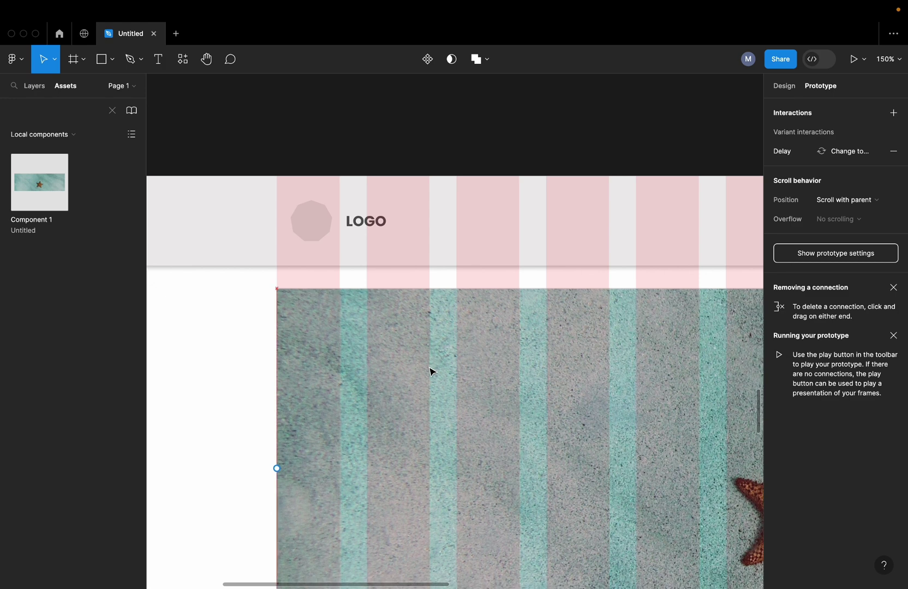
pyautogui.click(783, 85)
pyautogui.click(797, 108)
pyautogui.scroll(-8, 486, 330)
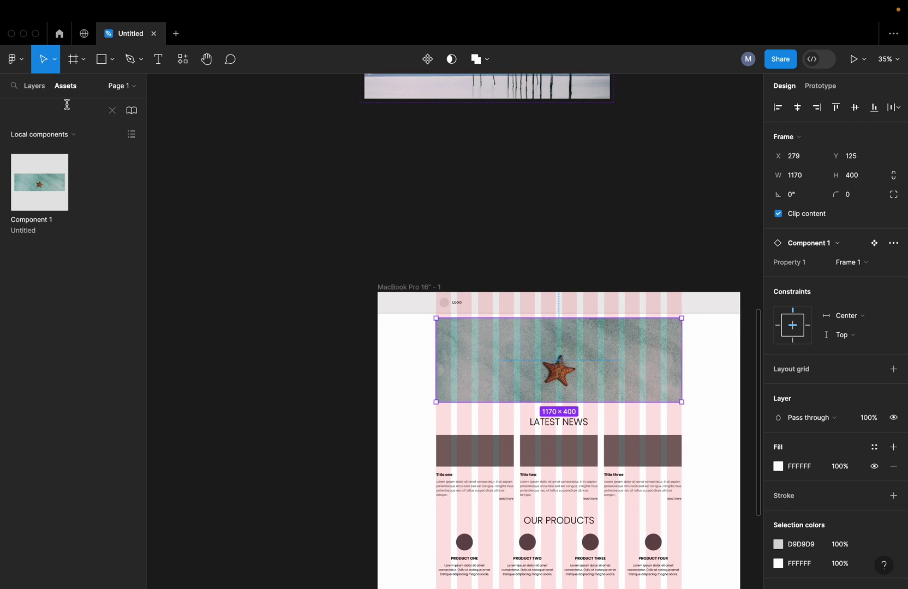
# - Hide the grey placeholder Rectangle 2 behind the carousel
pyautogui.click(34, 86)
pyautogui.scroll(3, 597, 368)
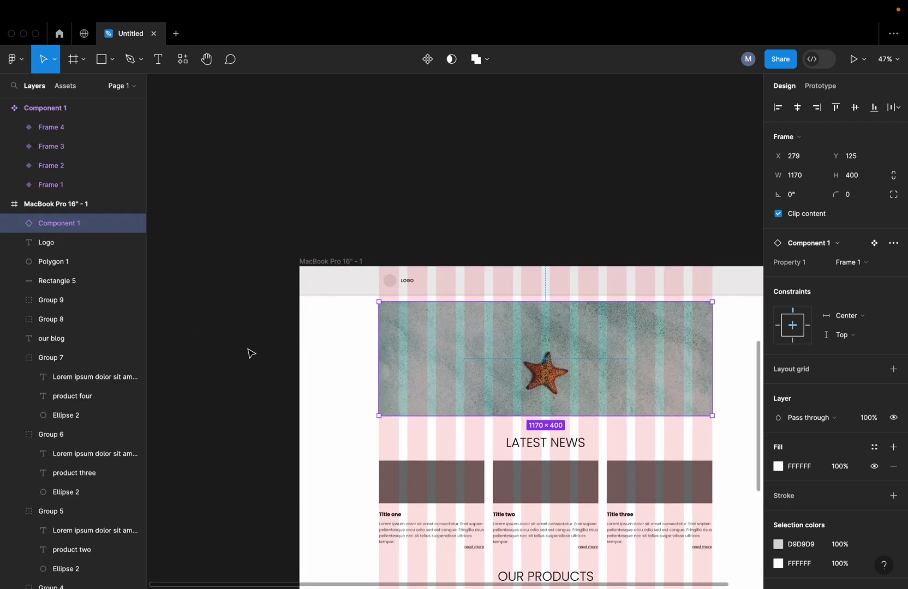
pyautogui.moveTo(411, 363); pyautogui.dragTo(411, 371)
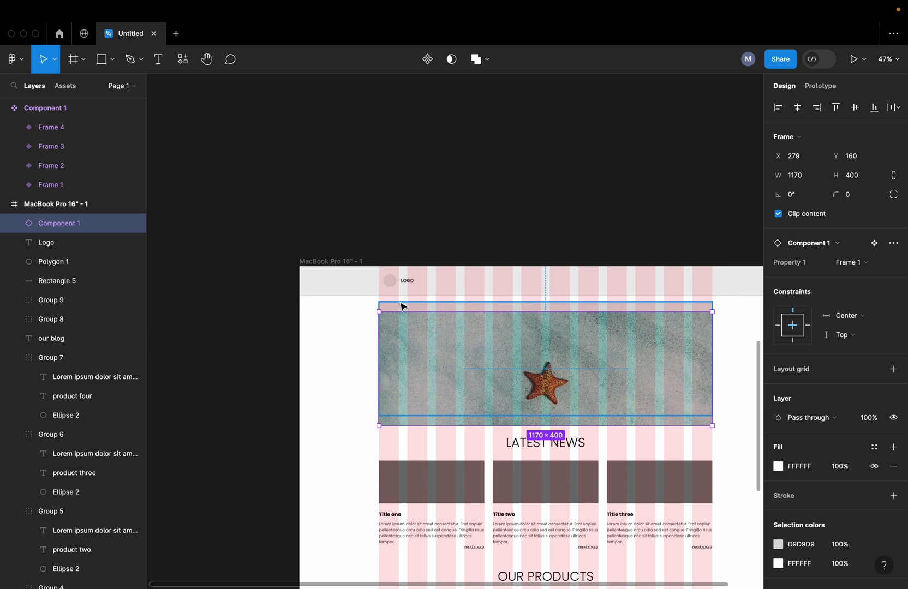
pyautogui.click(400, 305)
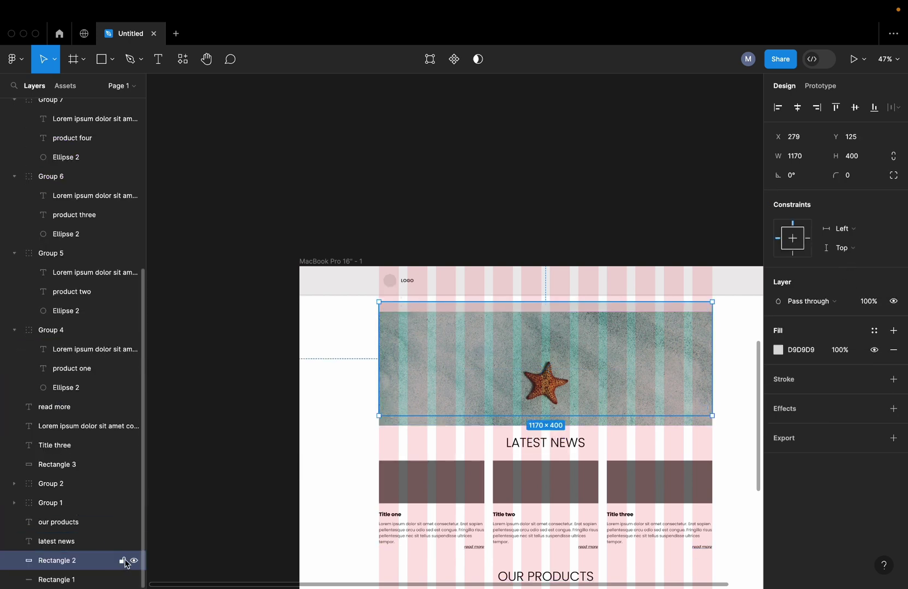
pyautogui.click(134, 564)
pyautogui.scroll(5, 417, 349)
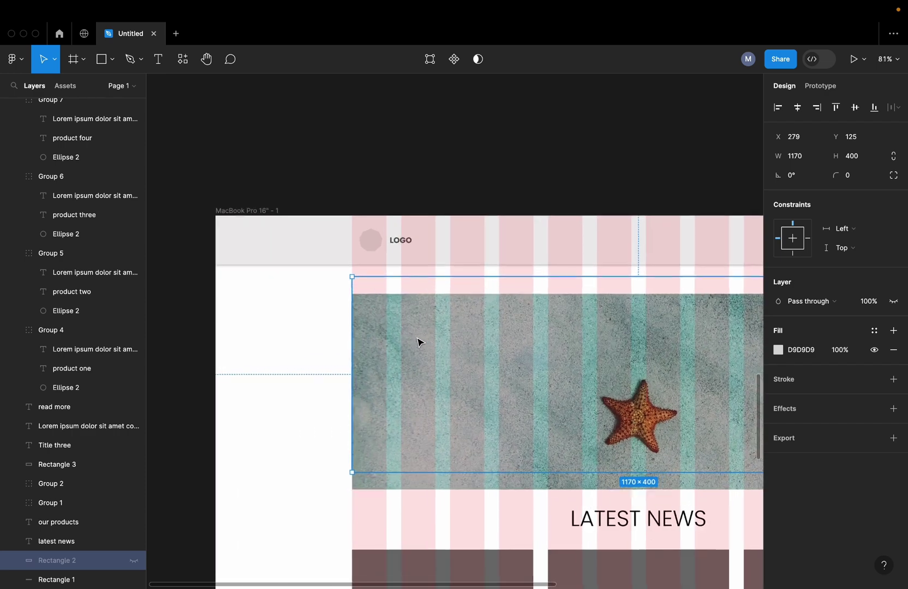
# - Nudge the carousel instance up to Y 125, just below the header
pyautogui.click(382, 346)
pyautogui.click(279, 343)
pyautogui.moveTo(388, 349); pyautogui.dragTo(386, 340)
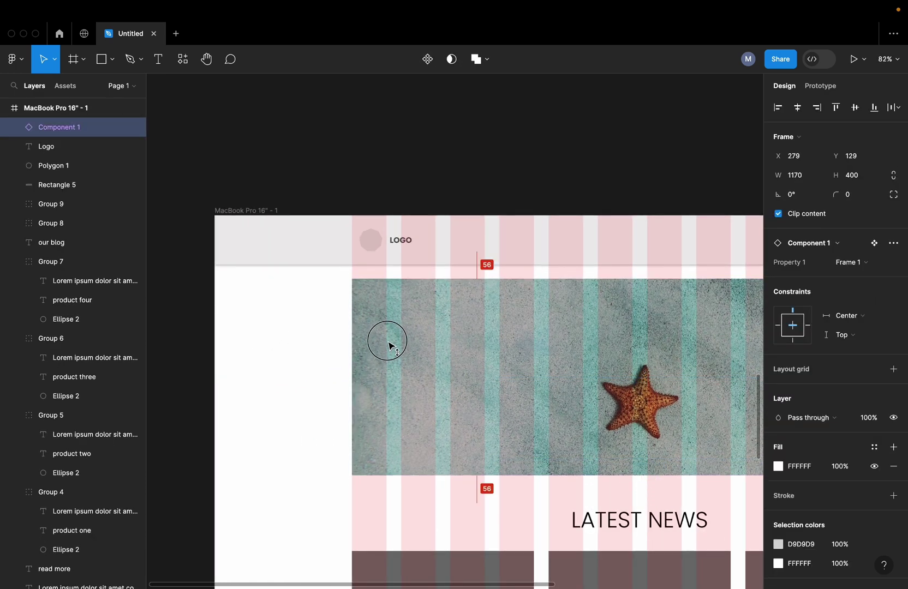
pyautogui.click(577, 504)
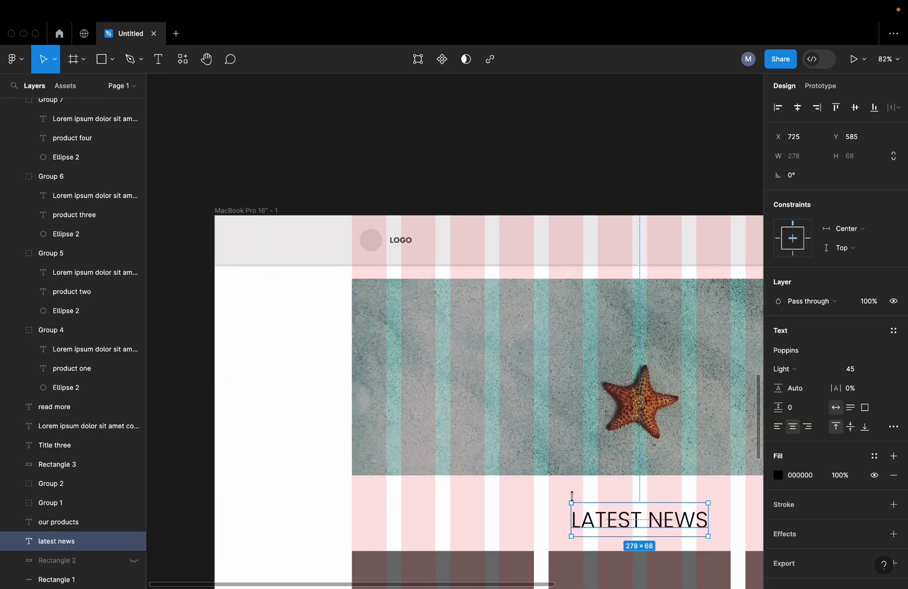
pyautogui.click(550, 466)
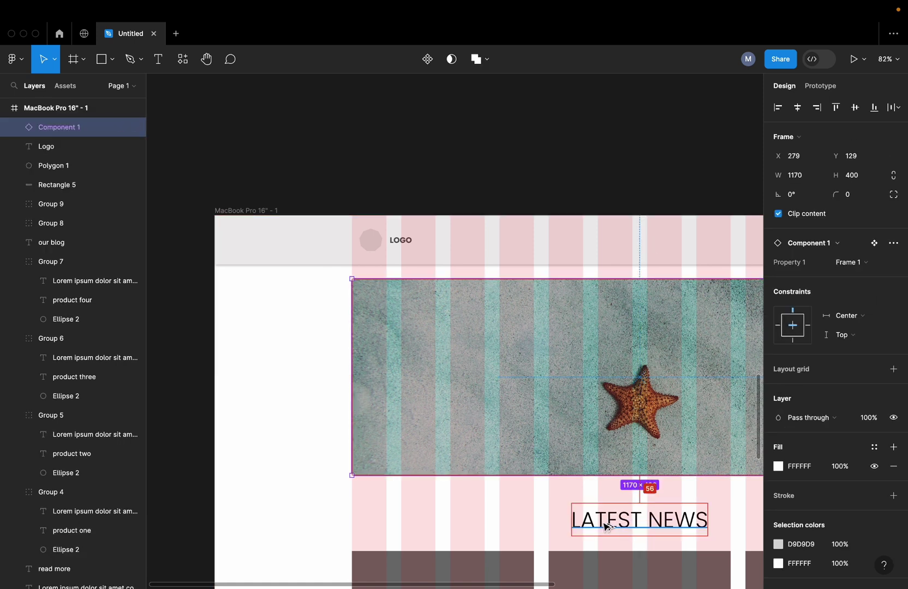
pyautogui.press('Up')
pyautogui.press('Up')
pyautogui.press('Up')
pyautogui.press('Up')
pyautogui.scroll(-1, 466, 412)
pyautogui.scroll(-5, 466, 413)
pyautogui.click(448, 255)
pyautogui.hscroll(3, 417, 237)
pyautogui.scroll(-3, 418, 237)
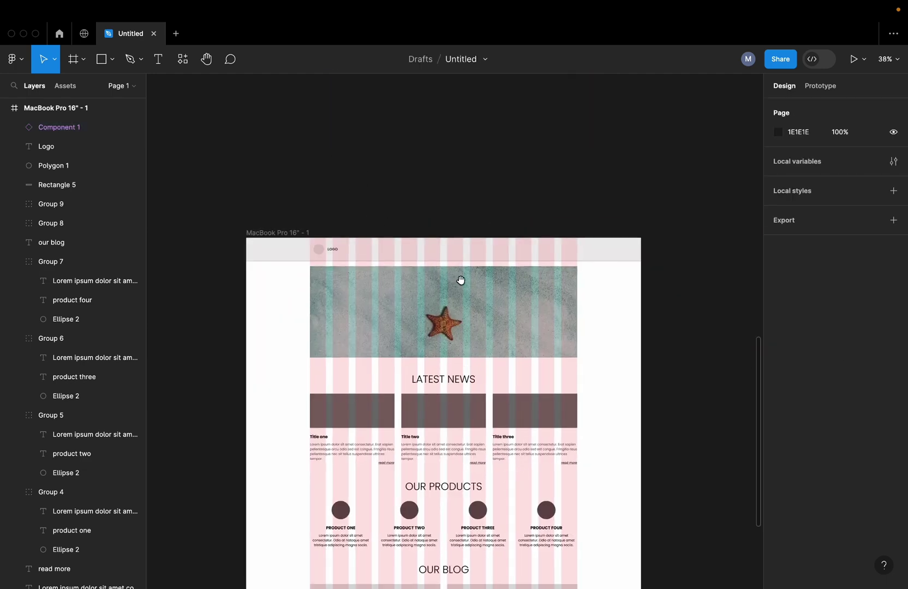
# - Present the MacBook Pro 16" - 1 frame scaled to Fill screen and watch the carousel cycle
pyautogui.scroll(-2, 498, 348)
pyautogui.click(286, 201)
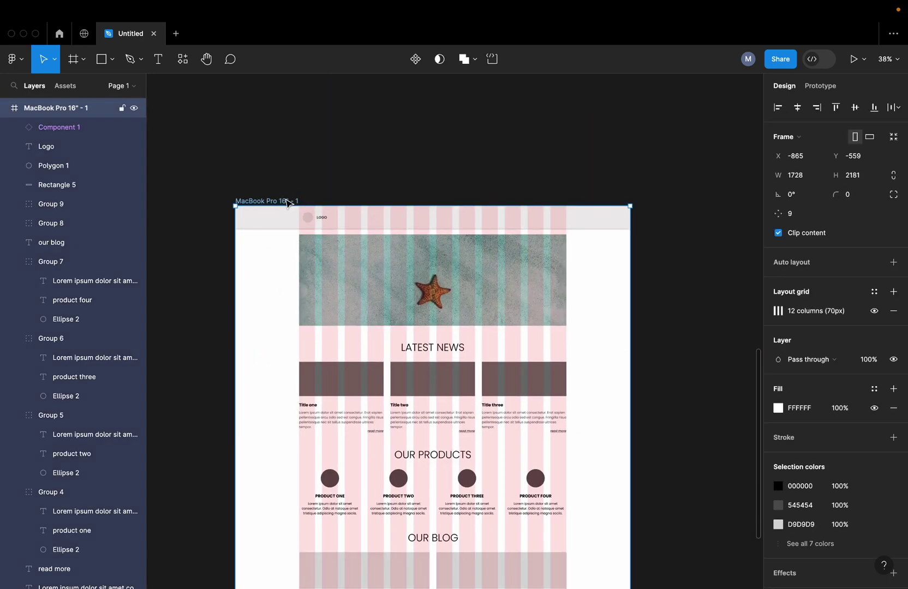
pyautogui.click(853, 59)
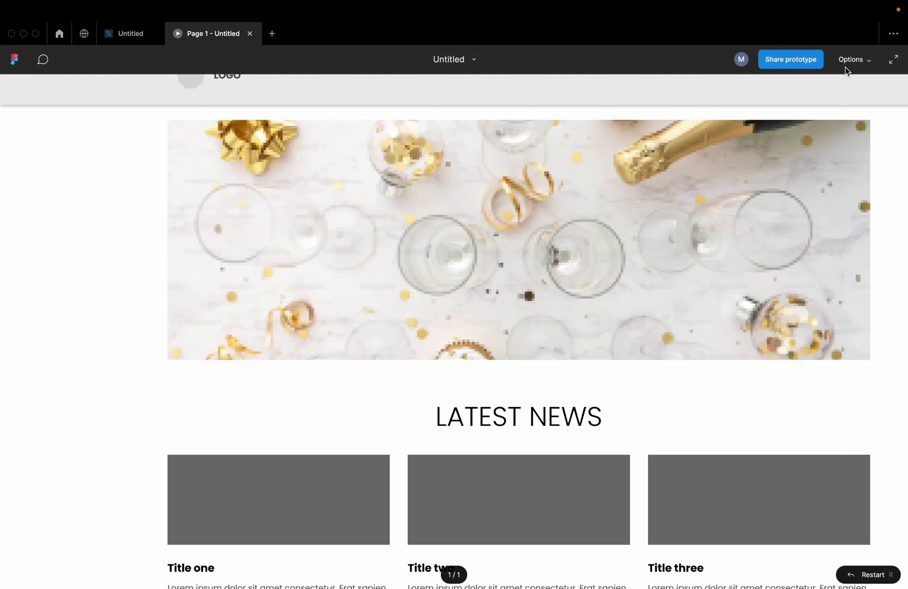
pyautogui.click(849, 61)
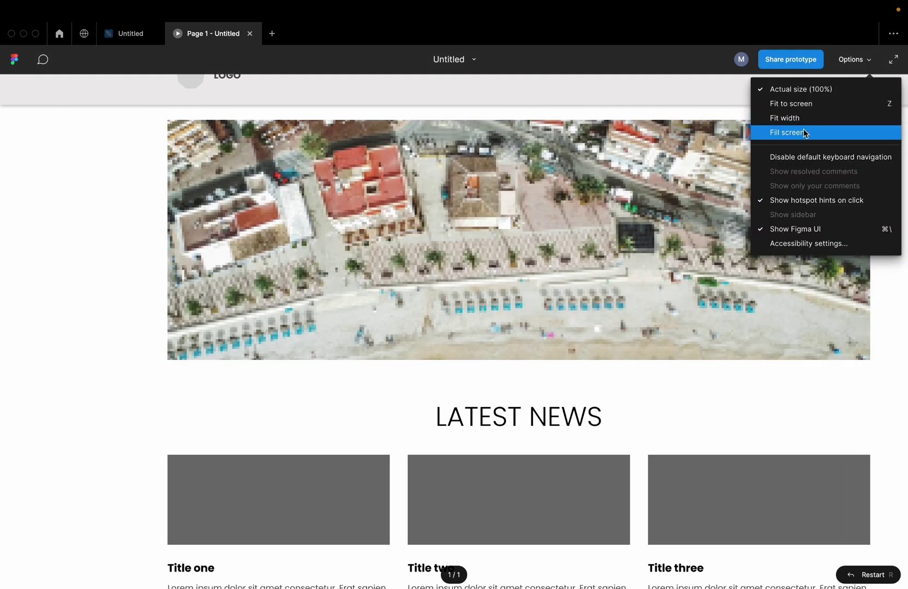
pyautogui.click(804, 133)
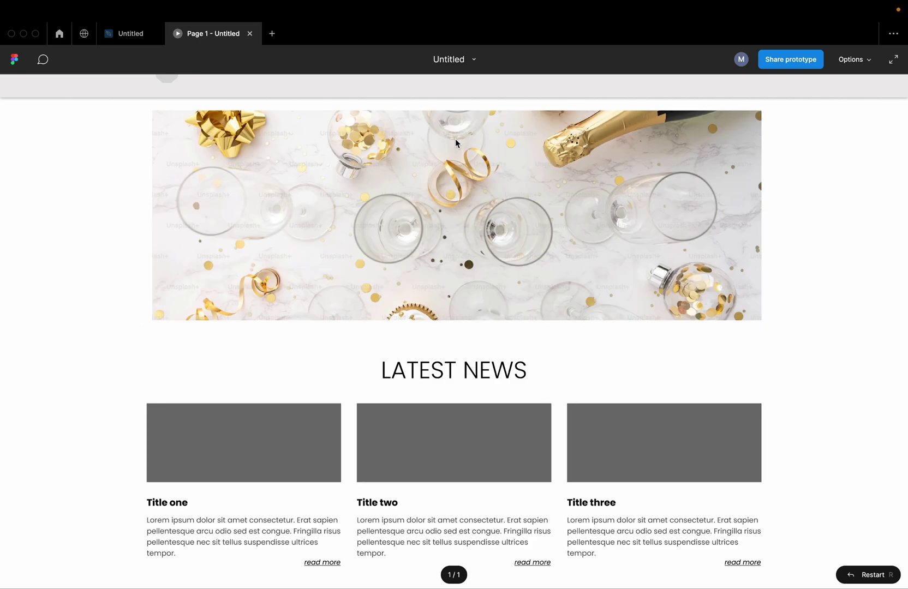
# - Return to the Untitled design file and clear the selection
pyautogui.click(131, 34)
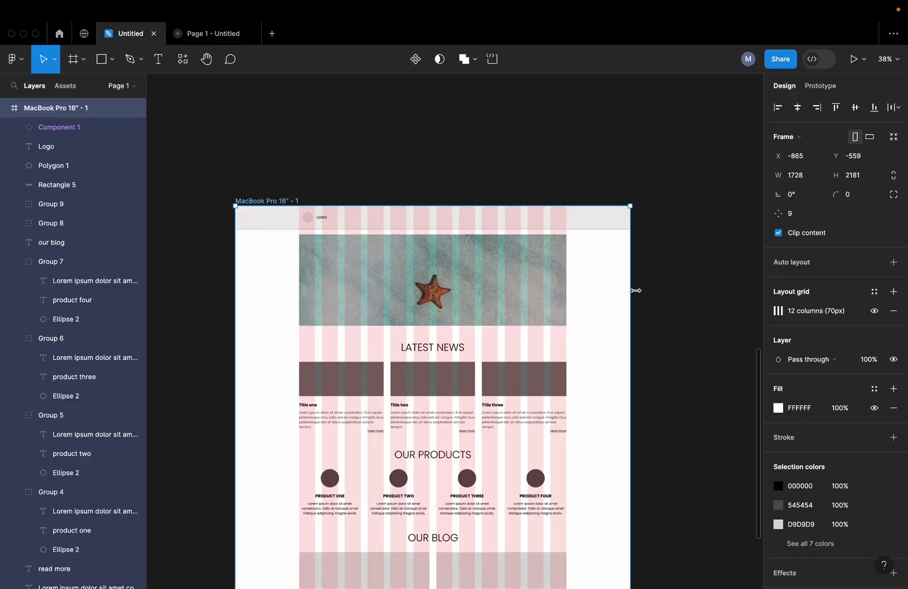
pyautogui.scroll(-5, 633, 290)
pyautogui.click(620, 207)
pyautogui.scroll(5, 619, 206)
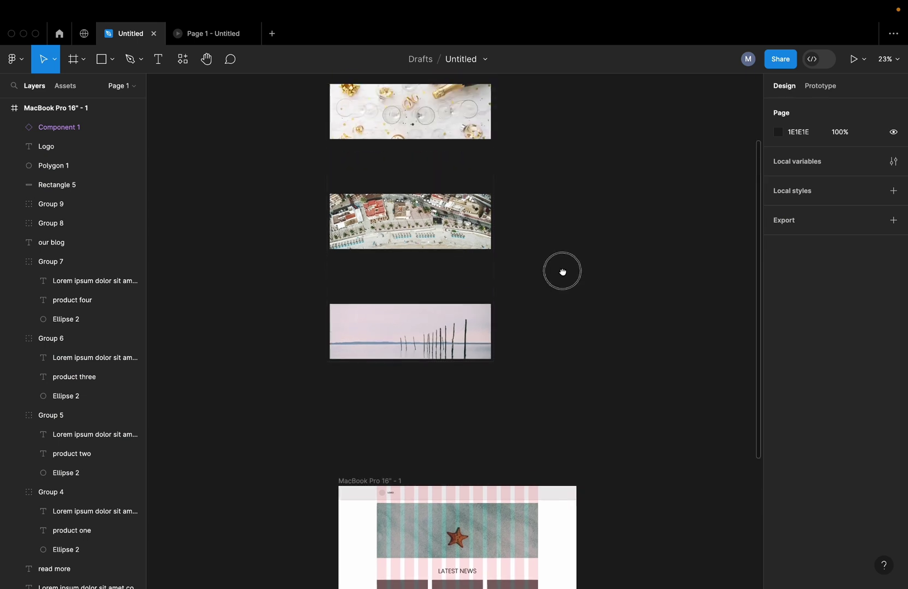
pyautogui.scroll(4, 562, 259)
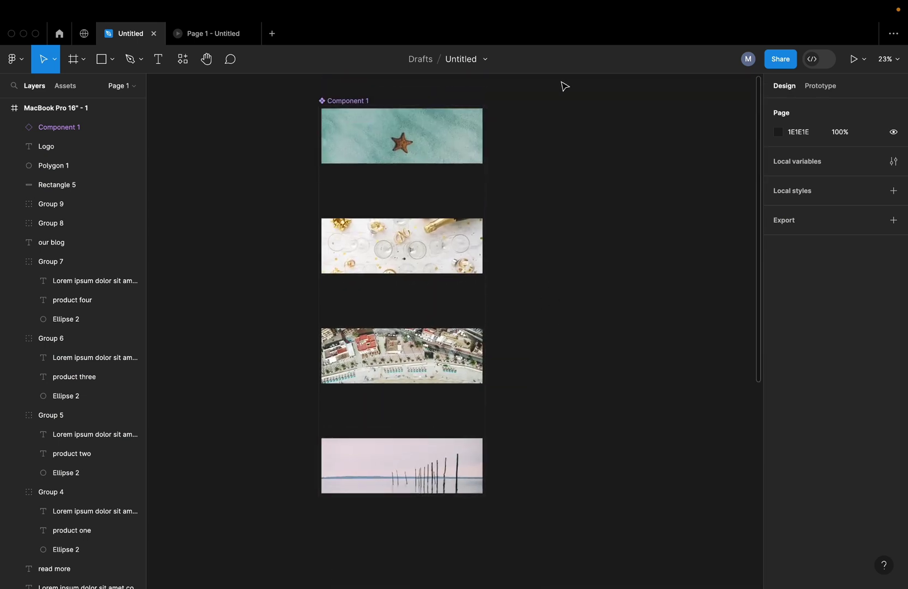